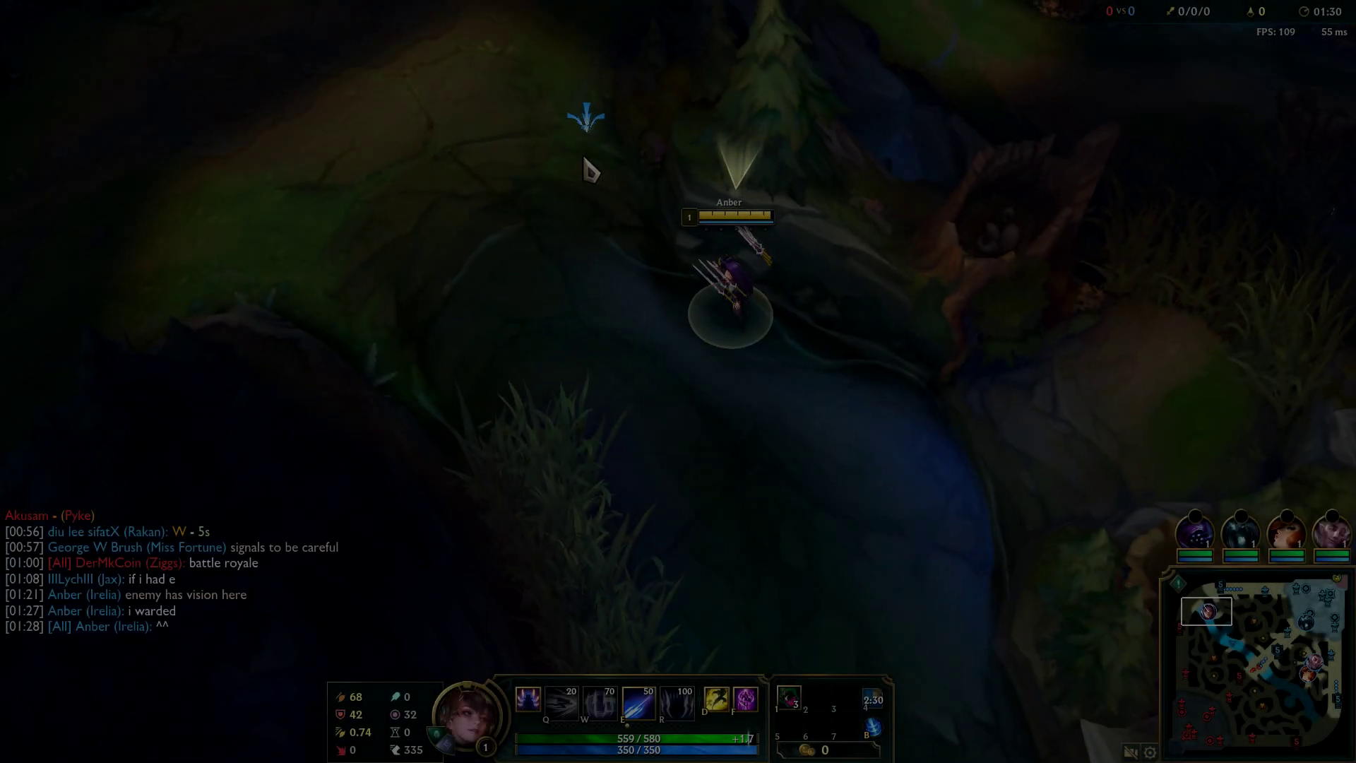
{"action": "right_click", "coordinate": [636, 152]}
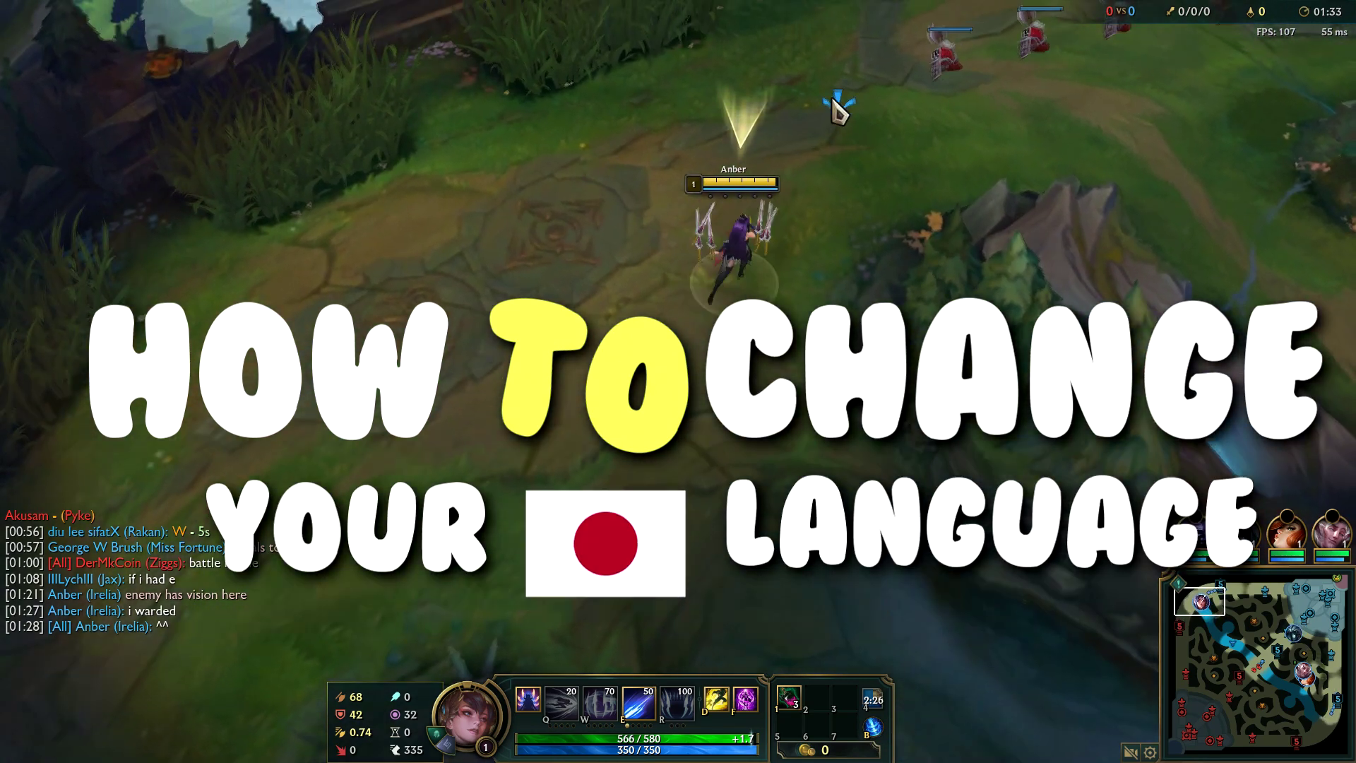
{"action": "right_click", "coordinate": [818, 115]}
{"action": "key", "text": "Tab"}
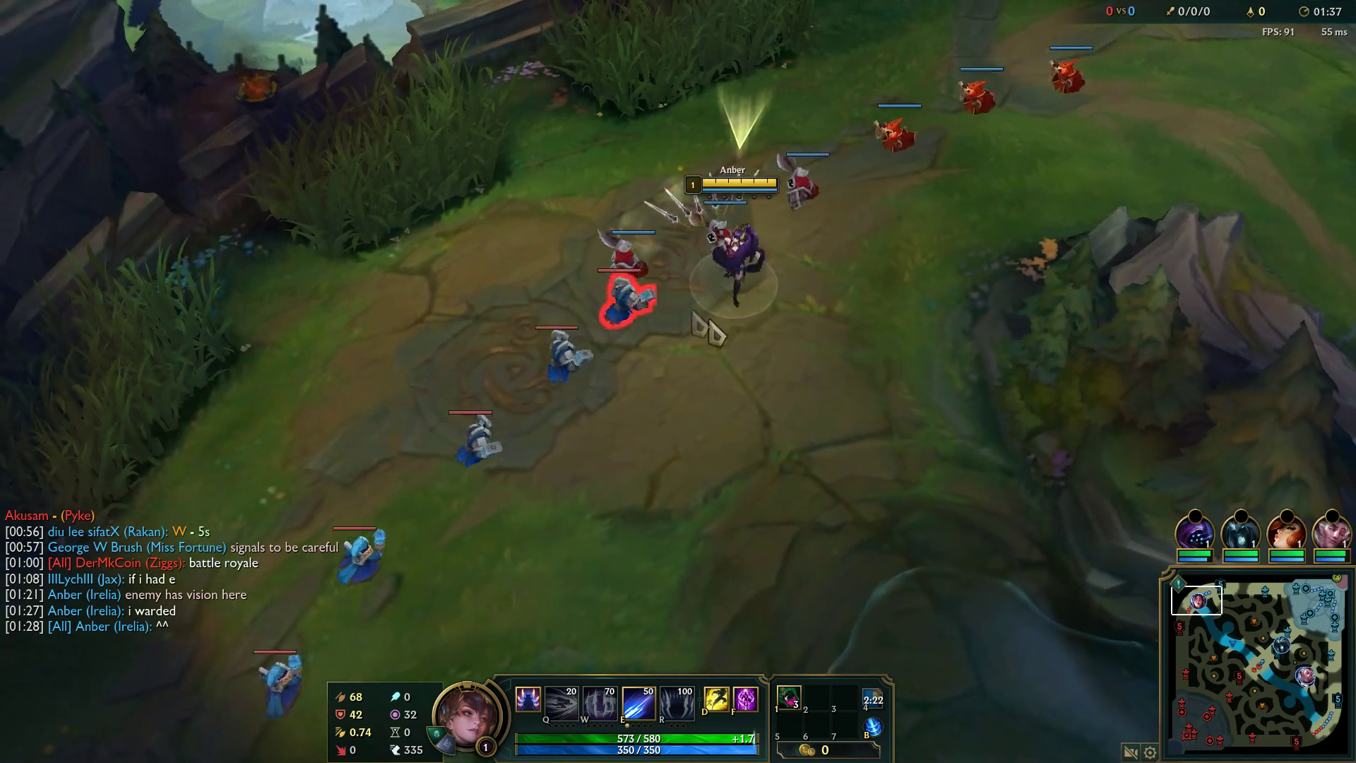
{"action": "right_click", "coordinate": [776, 350]}
{"action": "right_click", "coordinate": [615, 275]}
{"action": "right_click", "coordinate": [816, 310]}
{"action": "right_click", "coordinate": [578, 131]}
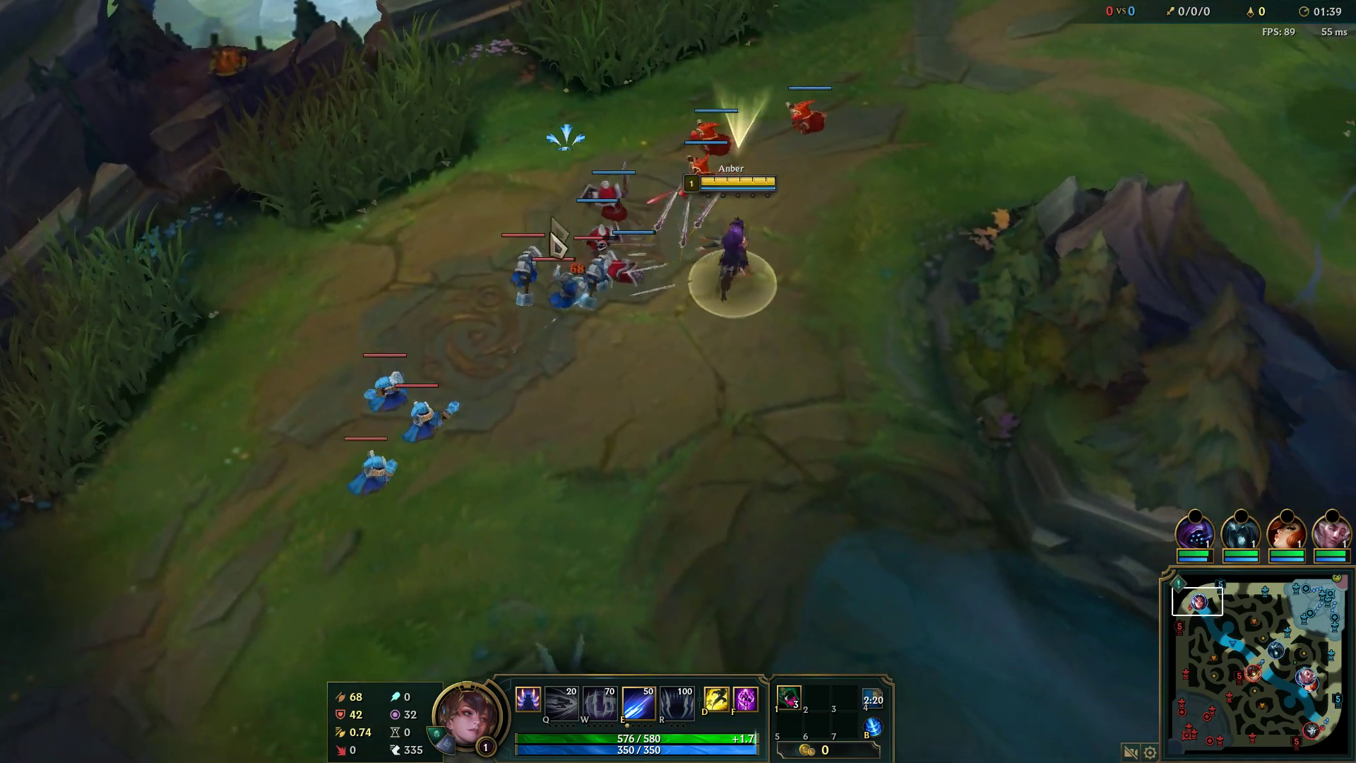
{"action": "right_click", "coordinate": [602, 330]}
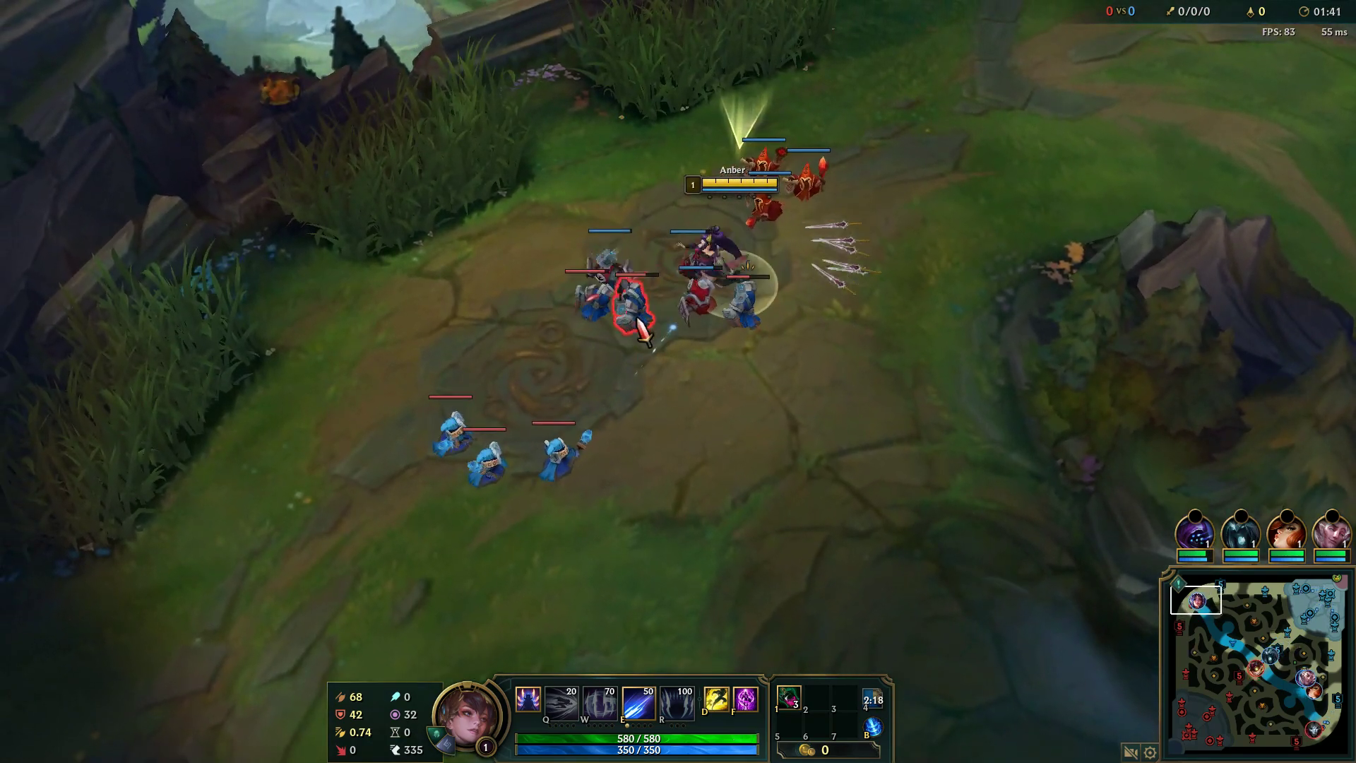
{"action": "right_click", "coordinate": [582, 140]}
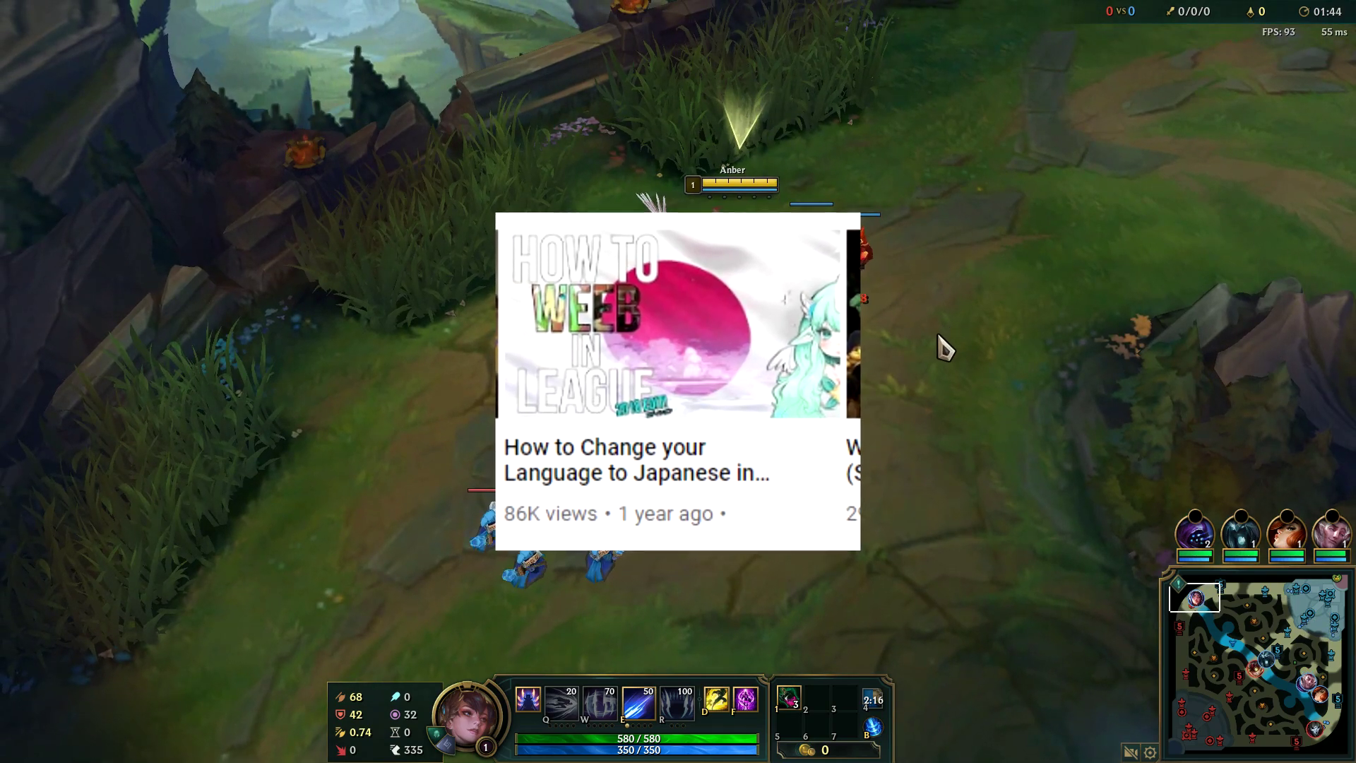
{"action": "right_click", "coordinate": [928, 353]}
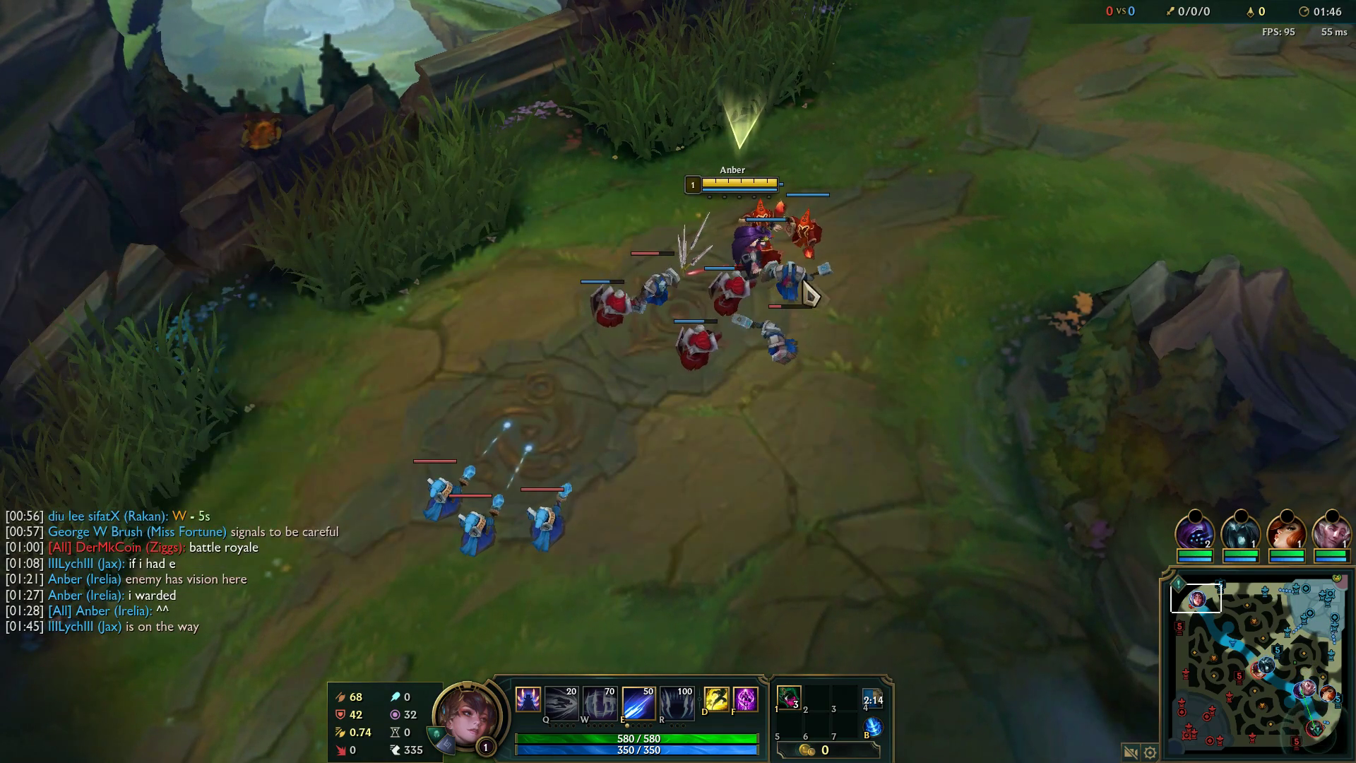
{"action": "right_click", "coordinate": [781, 357]}
{"action": "right_click", "coordinate": [662, 147]}
{"action": "right_click", "coordinate": [663, 293]}
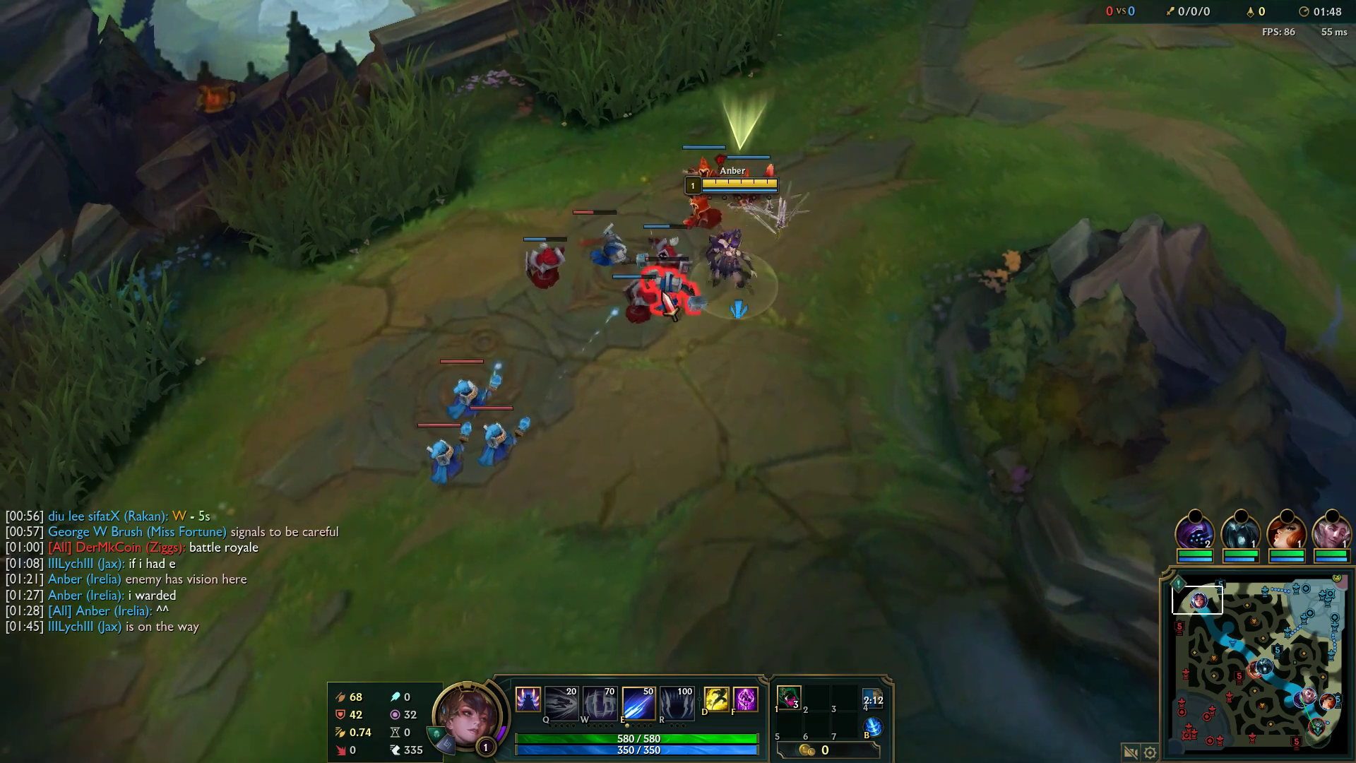
{"action": "right_click", "coordinate": [825, 329]}
{"action": "right_click", "coordinate": [545, 132]}
{"action": "right_click", "coordinate": [539, 145]}
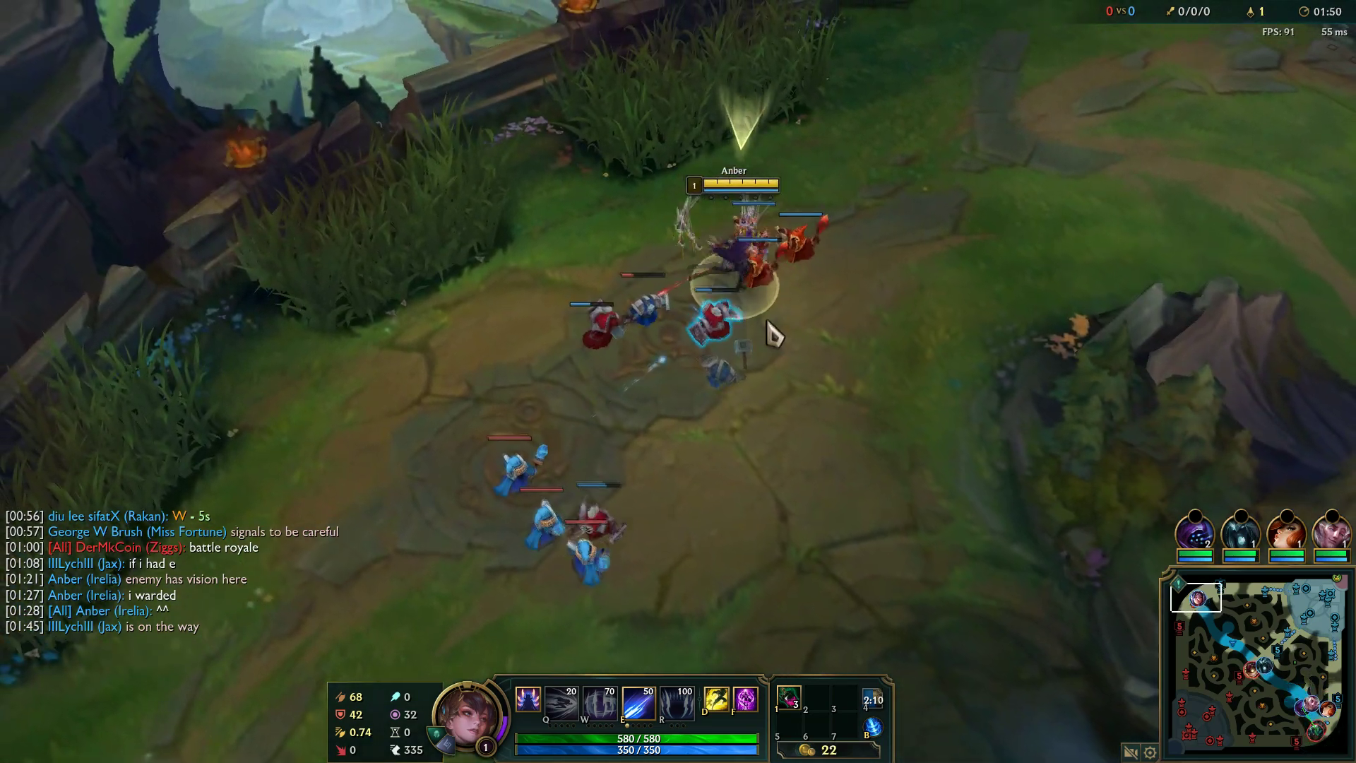
{"action": "right_click", "coordinate": [592, 182]}
{"action": "right_click", "coordinate": [852, 396]}
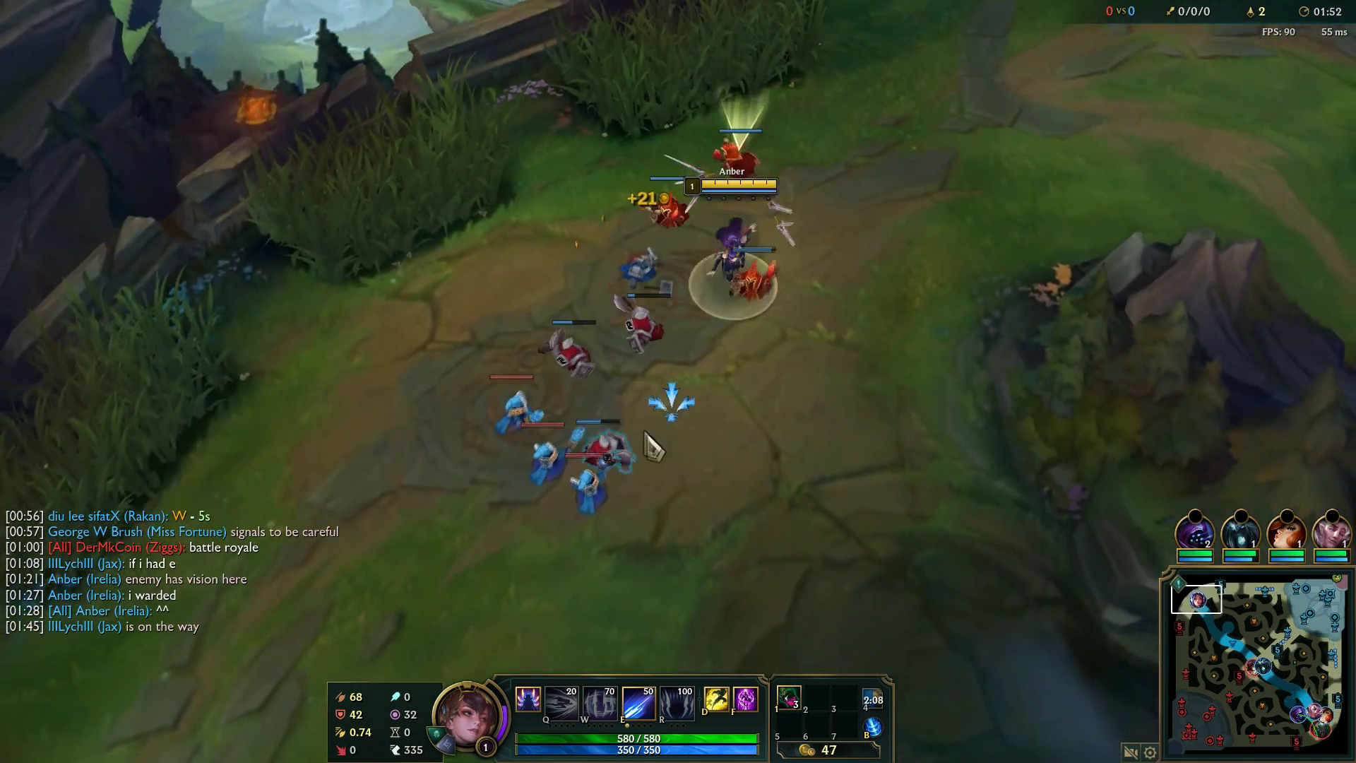
{"action": "right_click", "coordinate": [784, 354]}
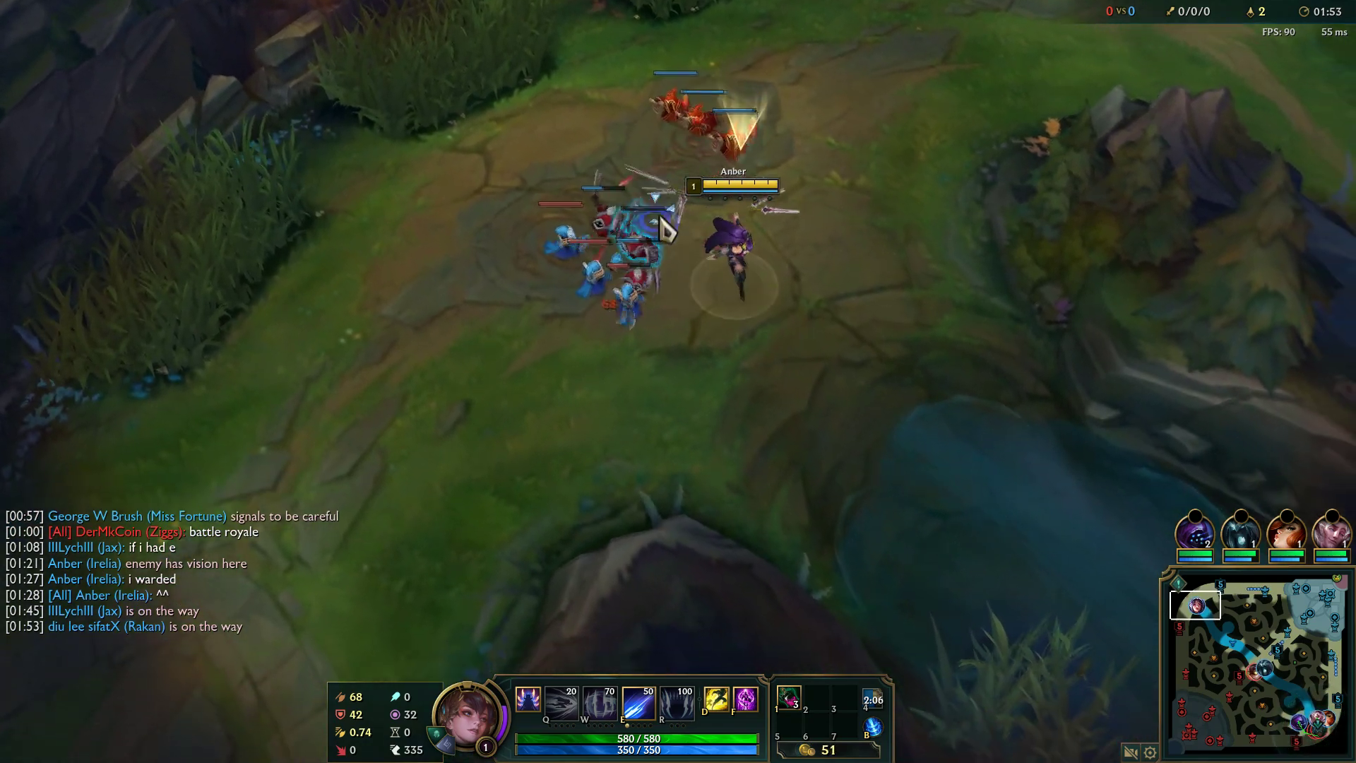
{"action": "right_click", "coordinate": [747, 364]}
{"action": "right_click", "coordinate": [763, 353]}
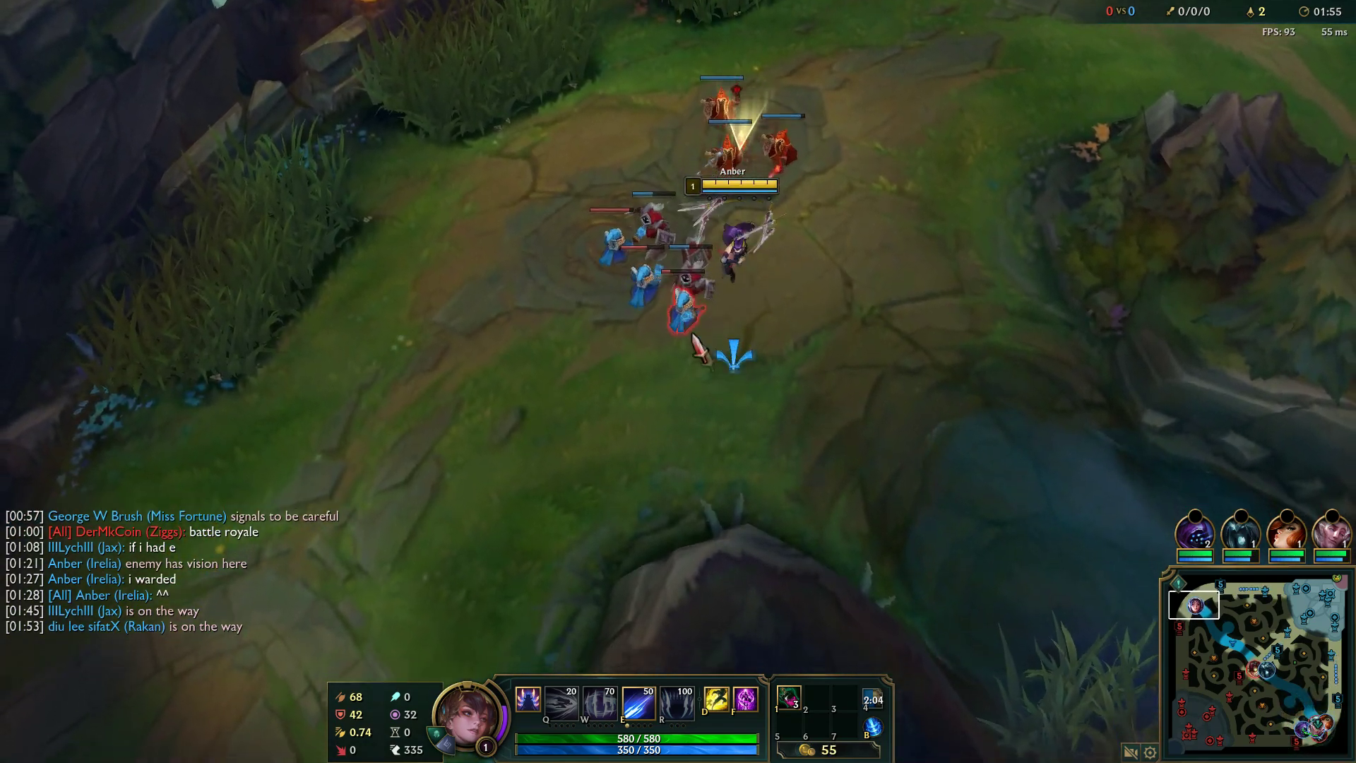
{"action": "right_click", "coordinate": [644, 276]}
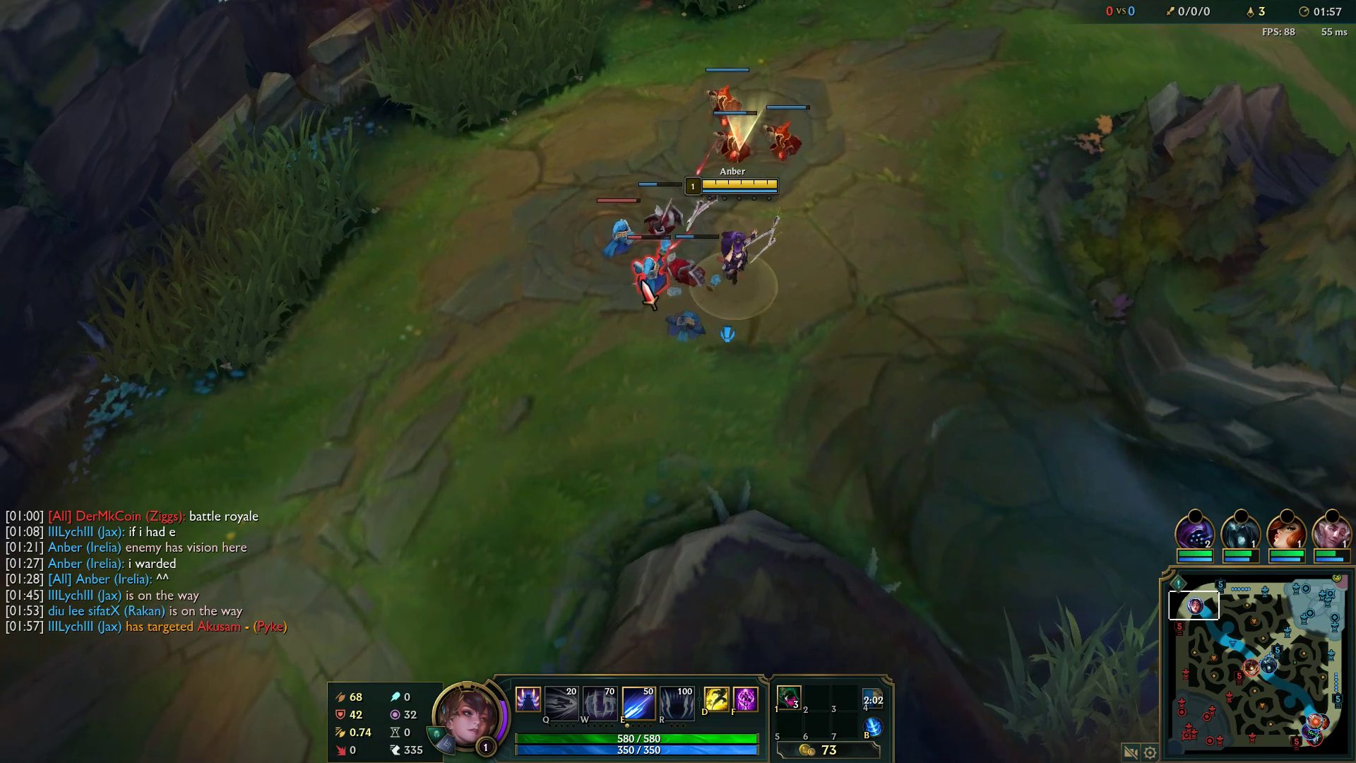
{"action": "right_click", "coordinate": [503, 157]}
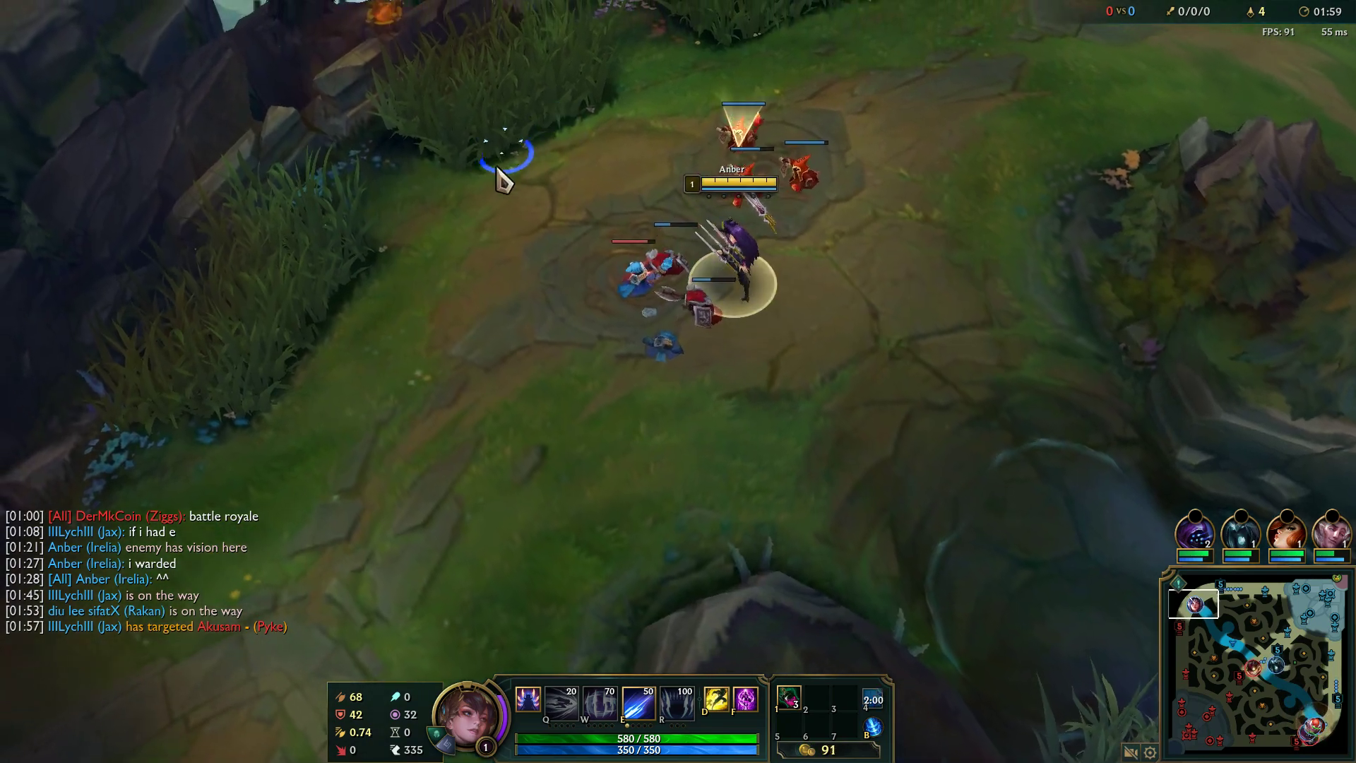
{"action": "right_click", "coordinate": [730, 406]}
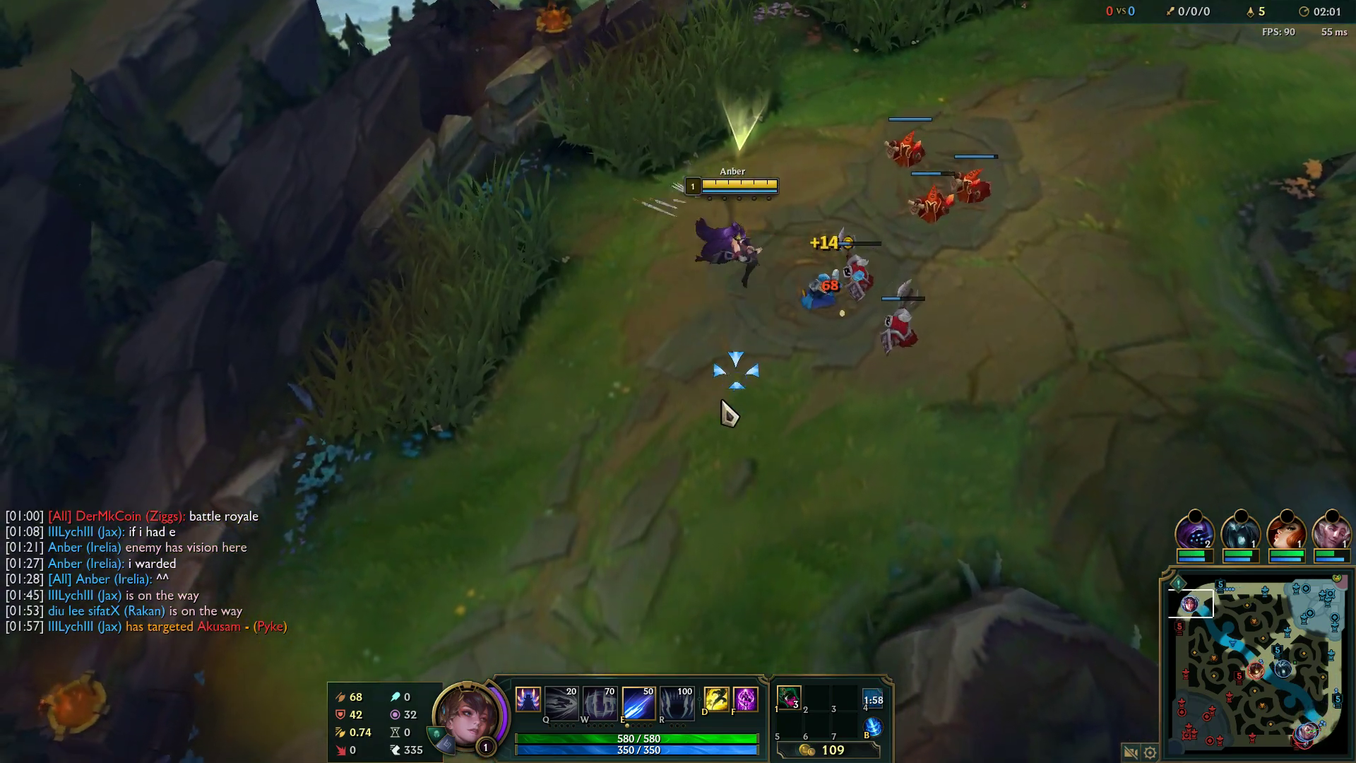
{"action": "key", "text": "Tab"}
{"action": "right_click", "coordinate": [742, 336]}
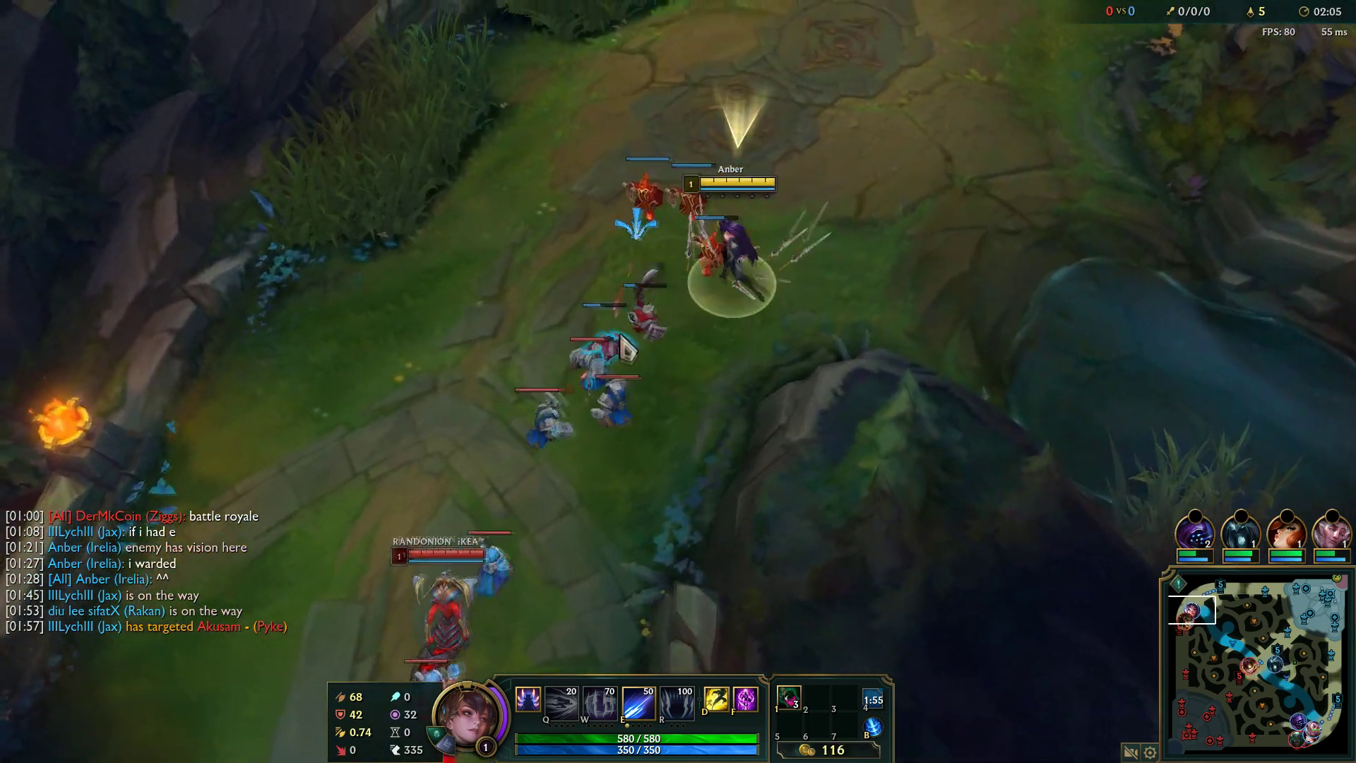
{"action": "right_click", "coordinate": [772, 367]}
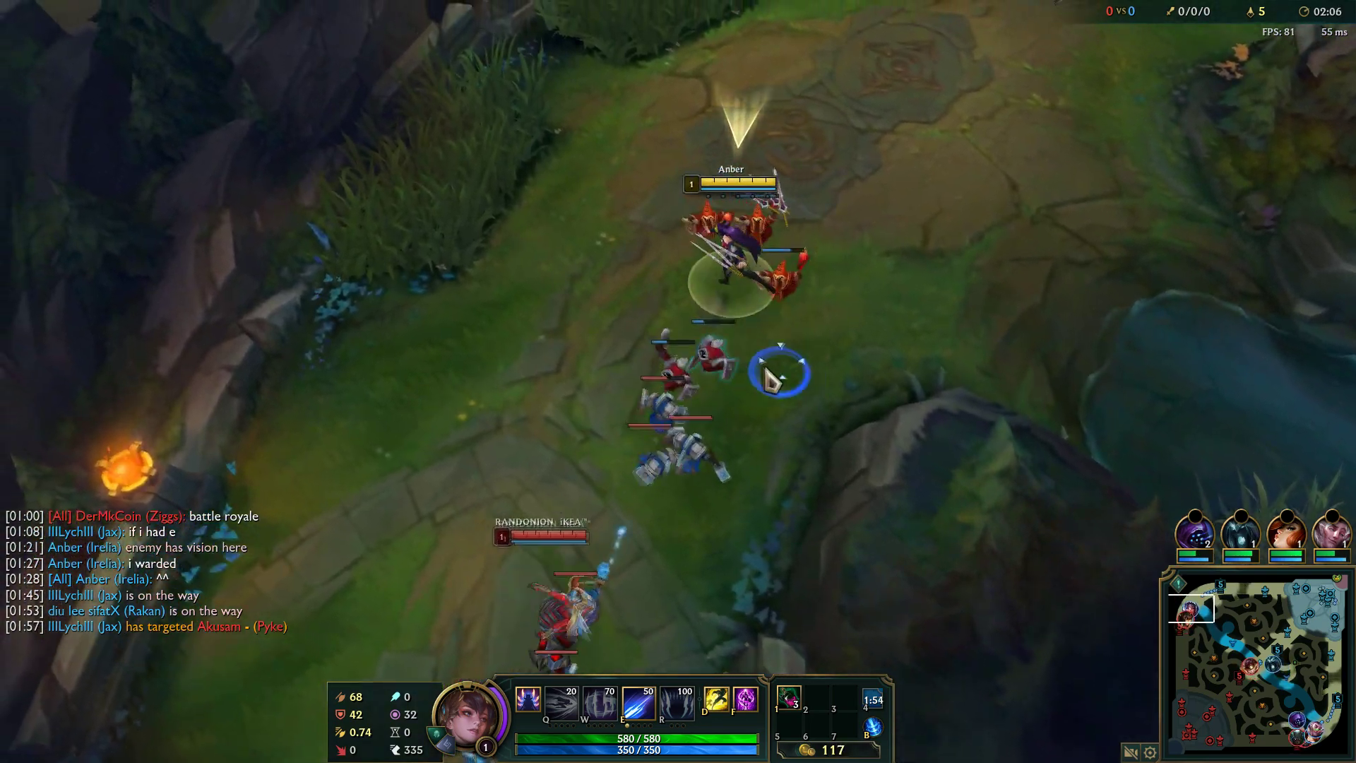
{"action": "right_click", "coordinate": [859, 251]}
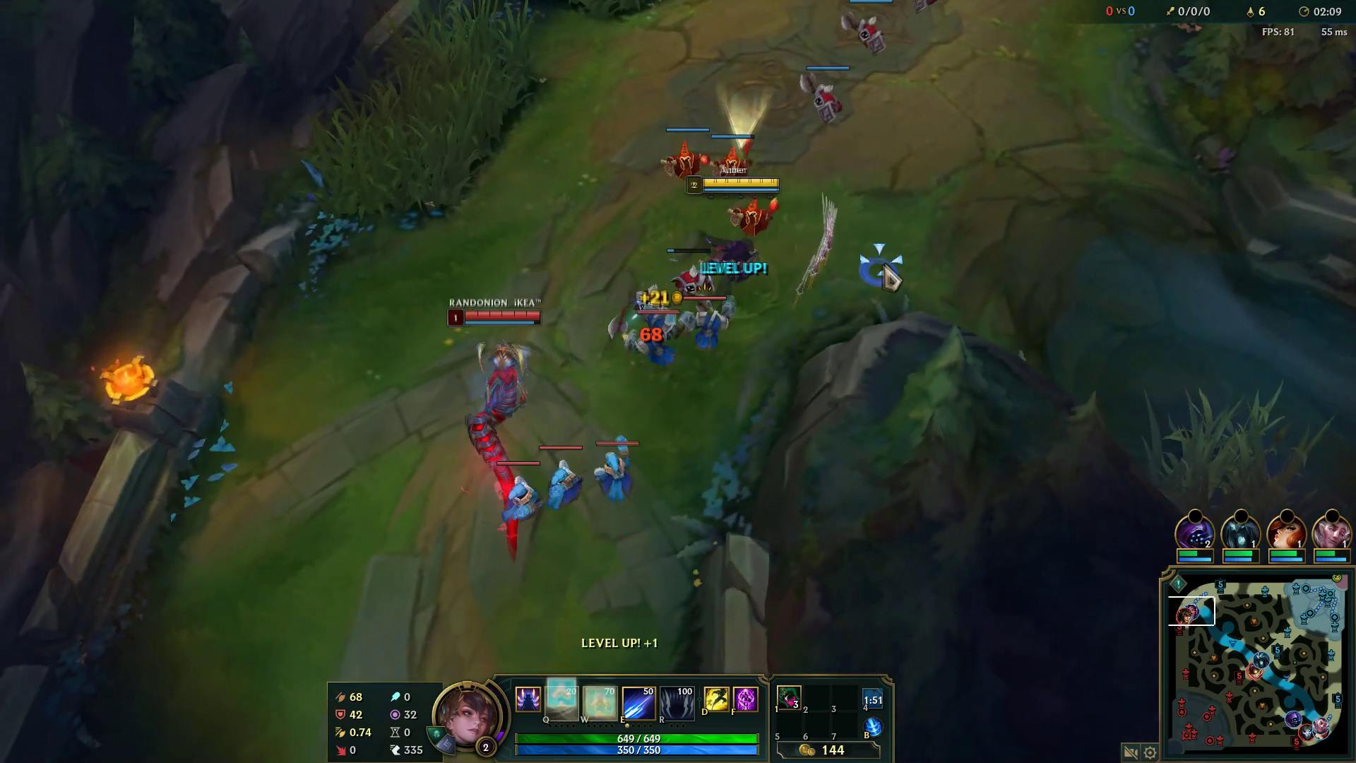
{"action": "right_click", "coordinate": [866, 247]}
{"action": "key", "text": "ctrl+q"}
{"action": "right_click", "coordinate": [736, 328]}
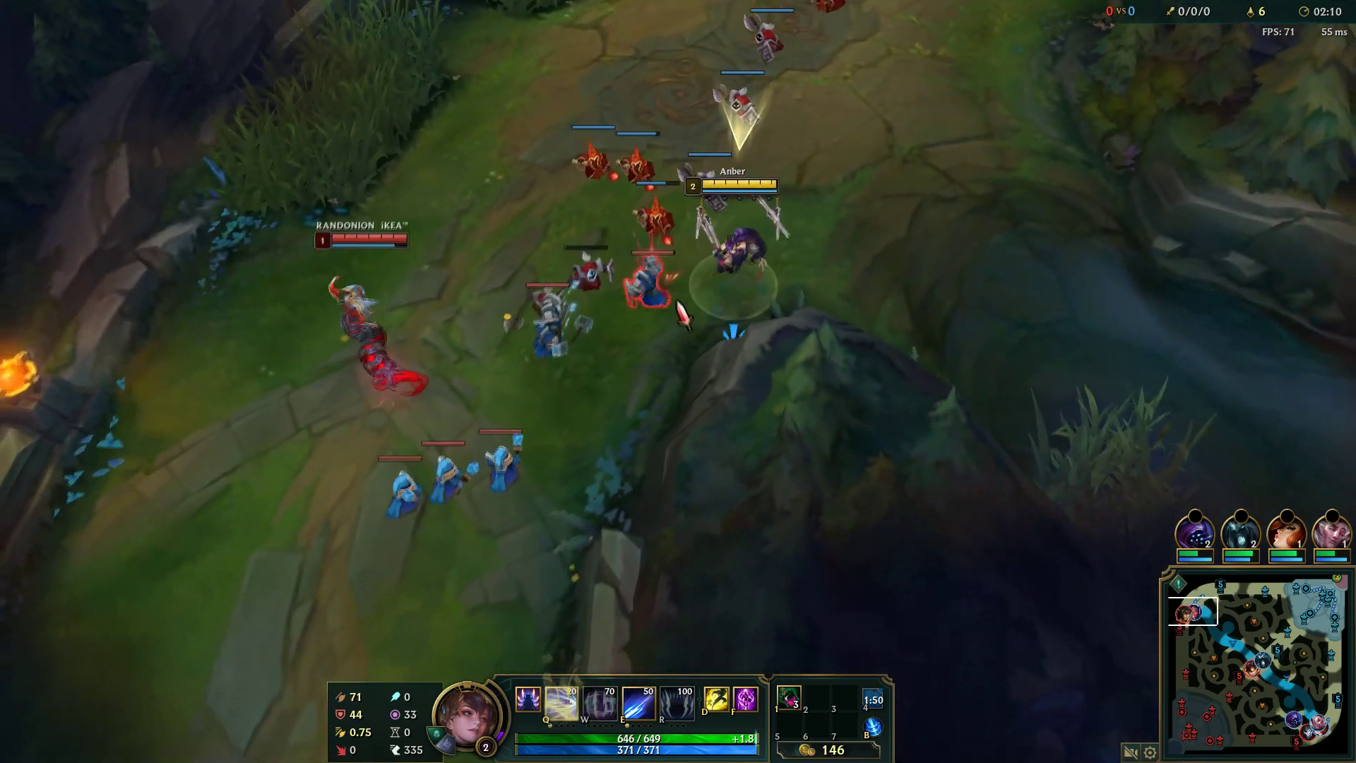
{"action": "right_click", "coordinate": [871, 227]}
{"action": "right_click", "coordinate": [668, 288]}
{"action": "right_click", "coordinate": [854, 298]}
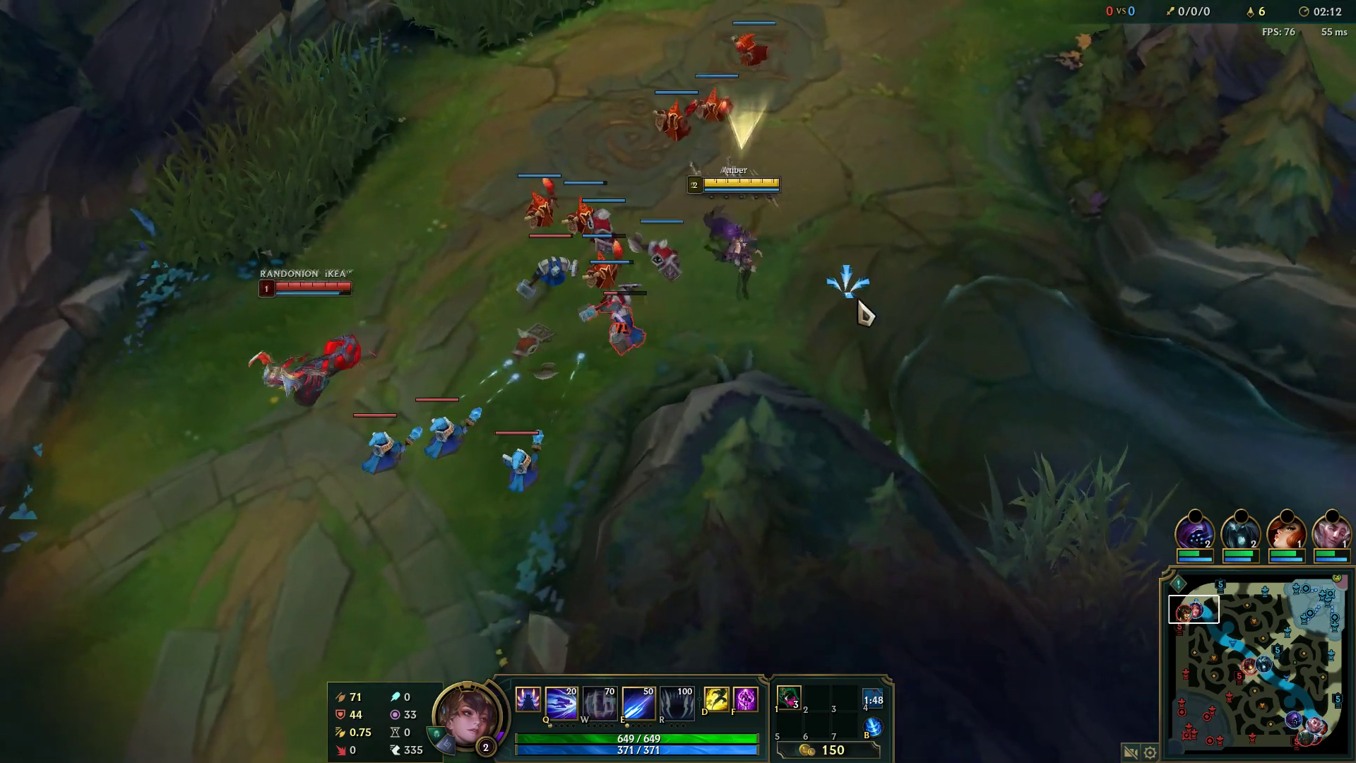
{"action": "right_click", "coordinate": [703, 342]}
{"action": "key", "text": "q"}
{"action": "right_click", "coordinate": [597, 349]}
{"action": "right_click", "coordinate": [714, 210]}
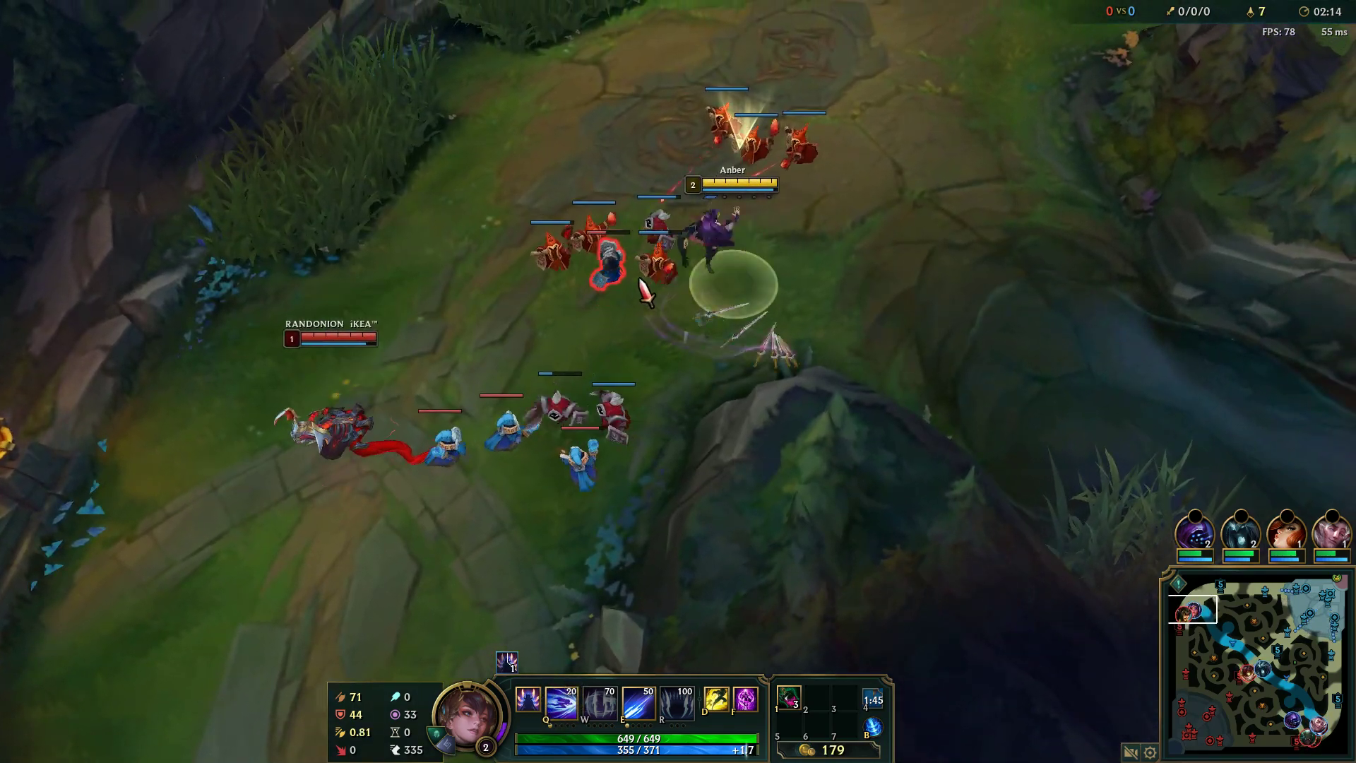
{"action": "right_click", "coordinate": [832, 302]}
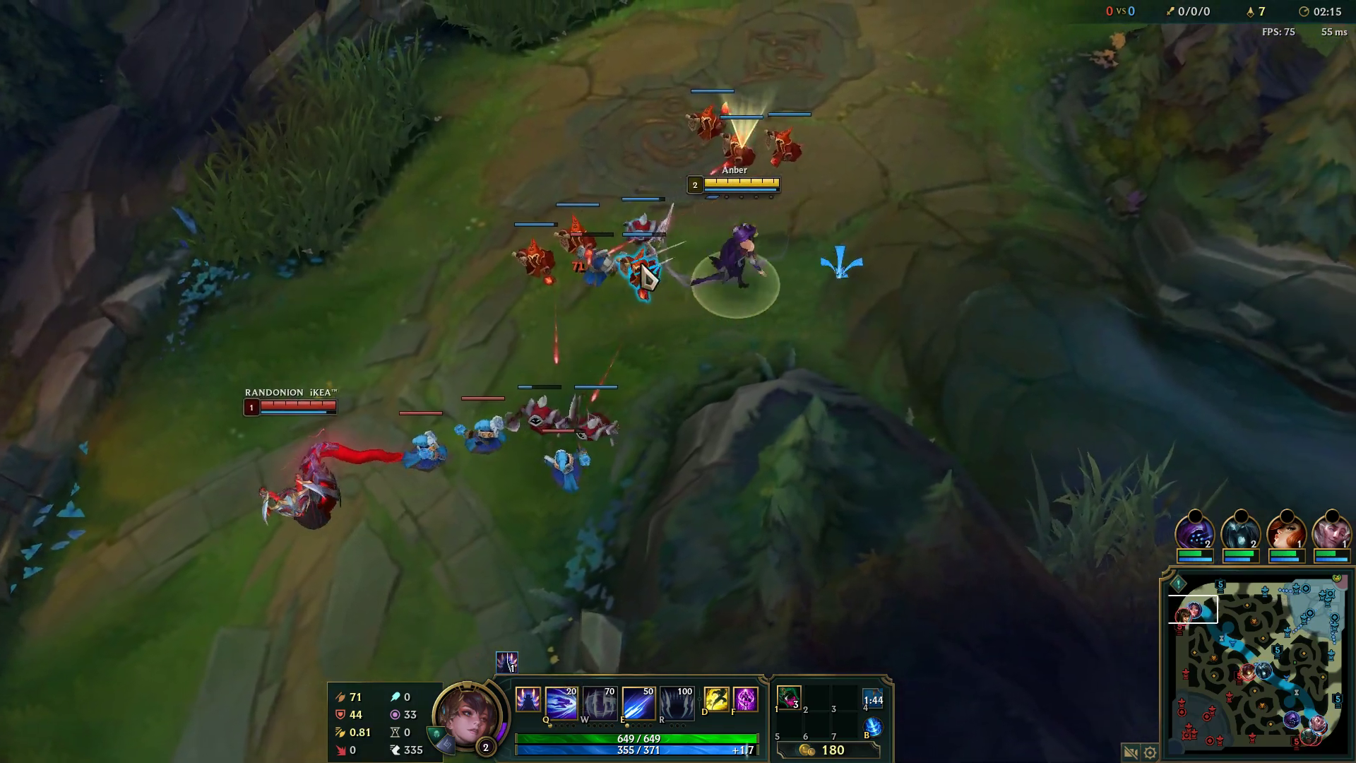
{"action": "key", "text": "q"}
{"action": "right_click", "coordinate": [714, 396]}
{"action": "right_click", "coordinate": [730, 408]}
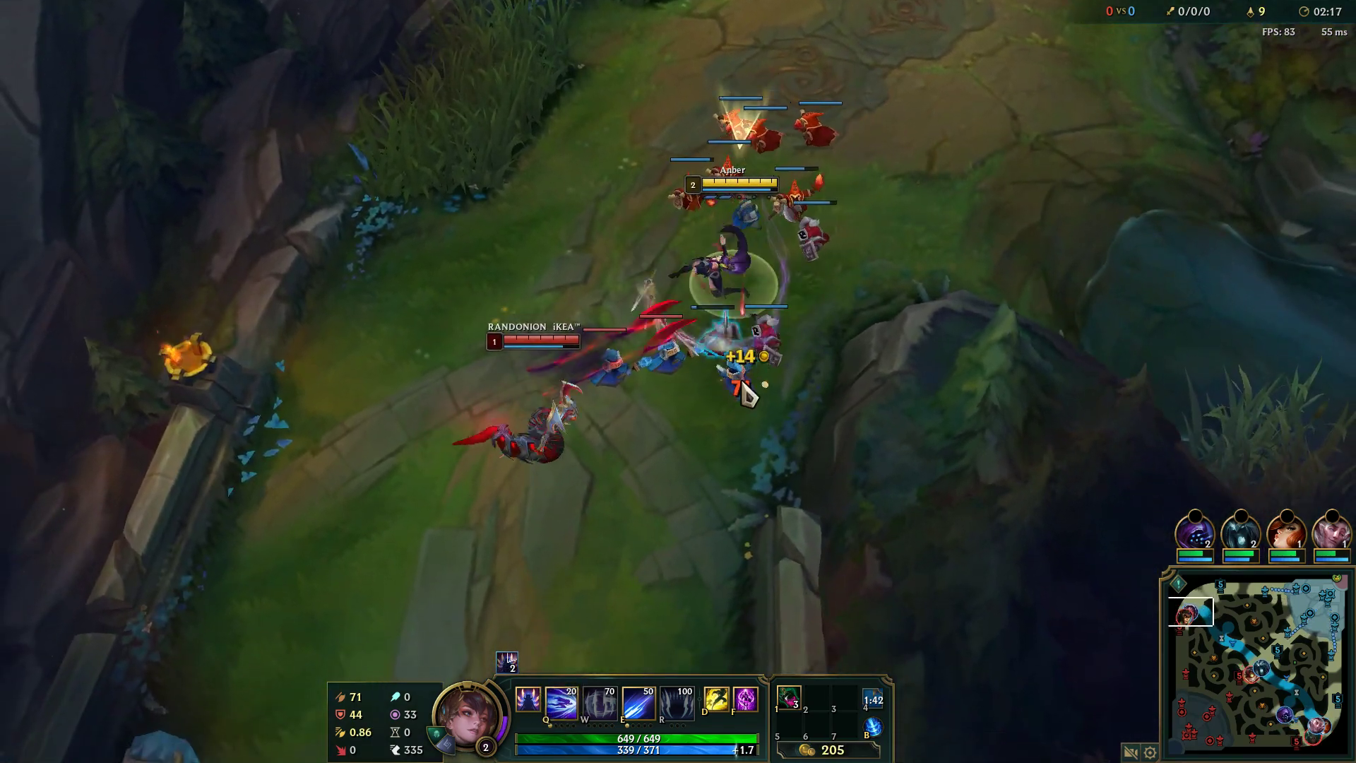
{"action": "right_click", "coordinate": [912, 251]}
{"action": "right_click", "coordinate": [651, 349]}
{"action": "right_click", "coordinate": [838, 303]}
{"action": "right_click", "coordinate": [684, 335]}
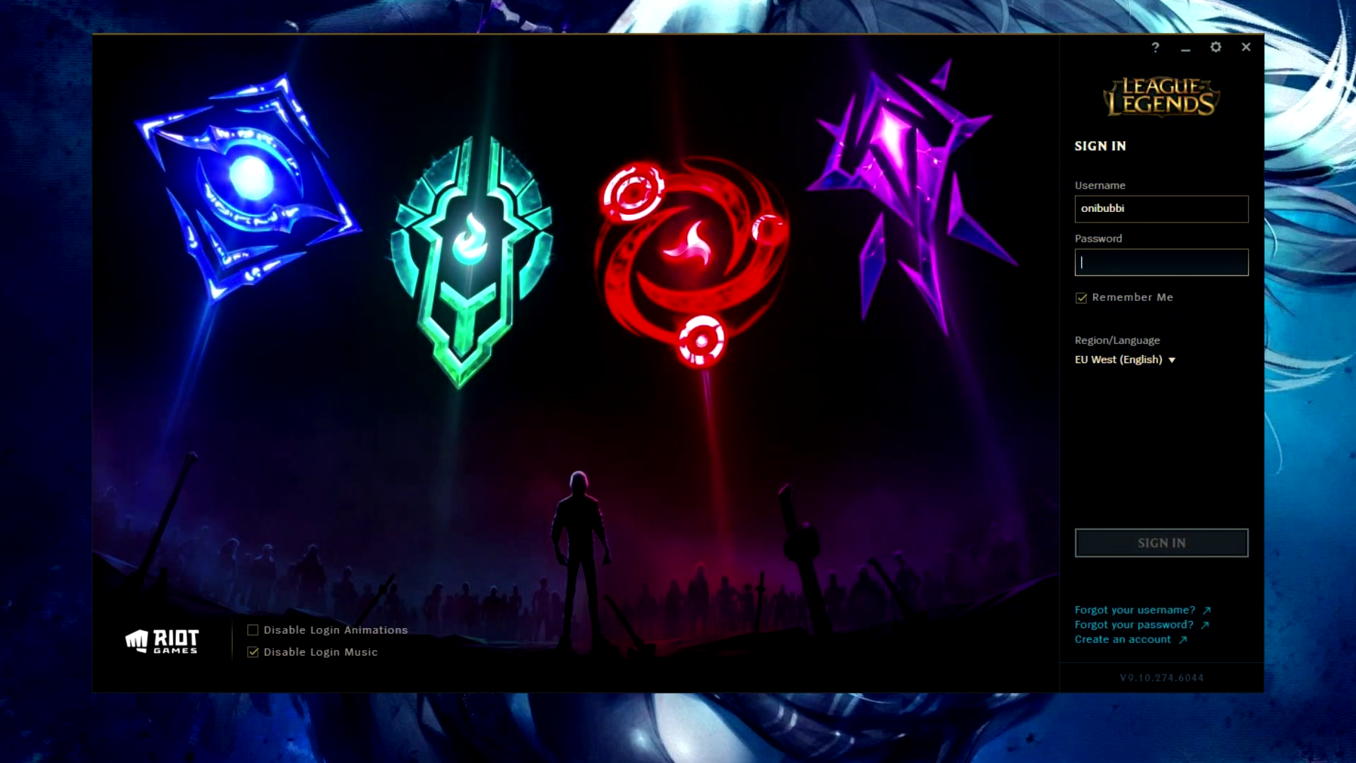
- Show the region and language options on the sign-in screen and look through the languages offered for EU West
{"action": "left_click", "coordinate": [1125, 360]}
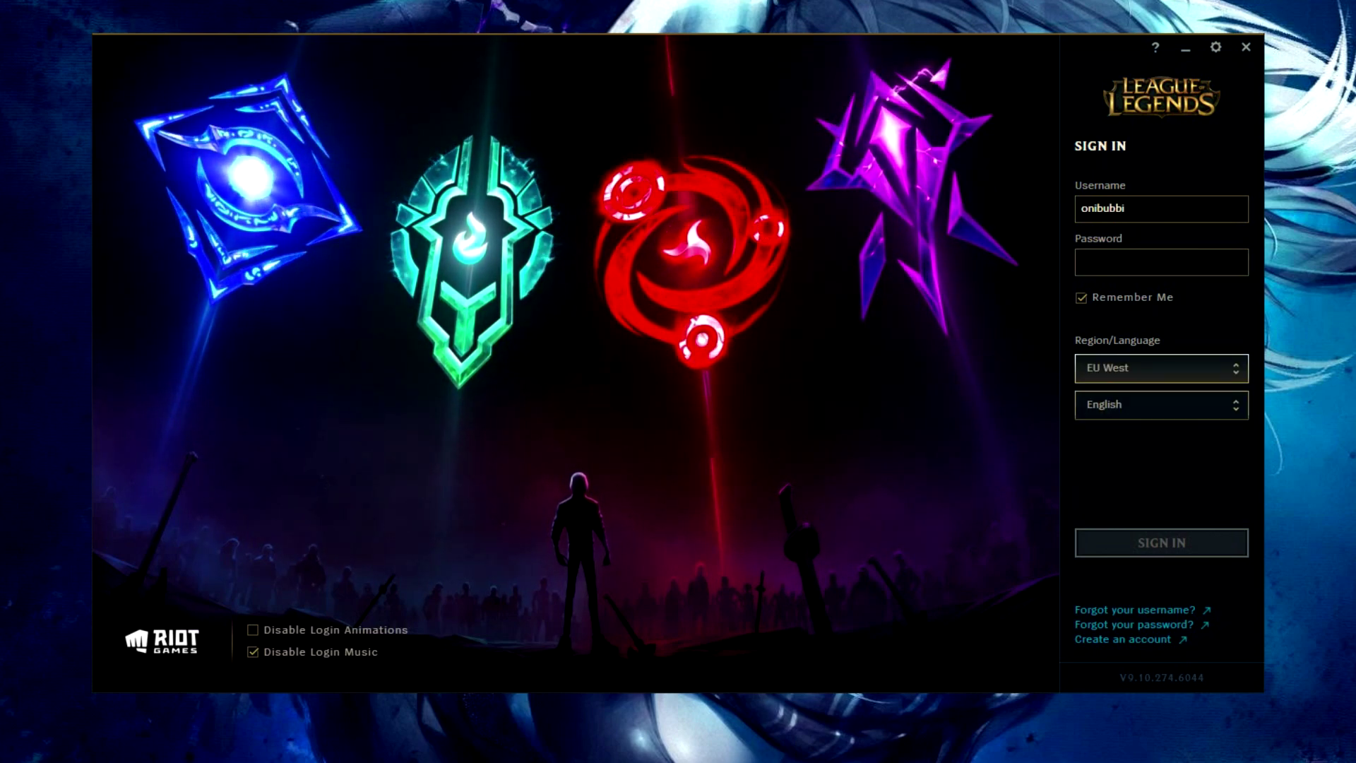
{"action": "left_click", "coordinate": [1161, 405]}
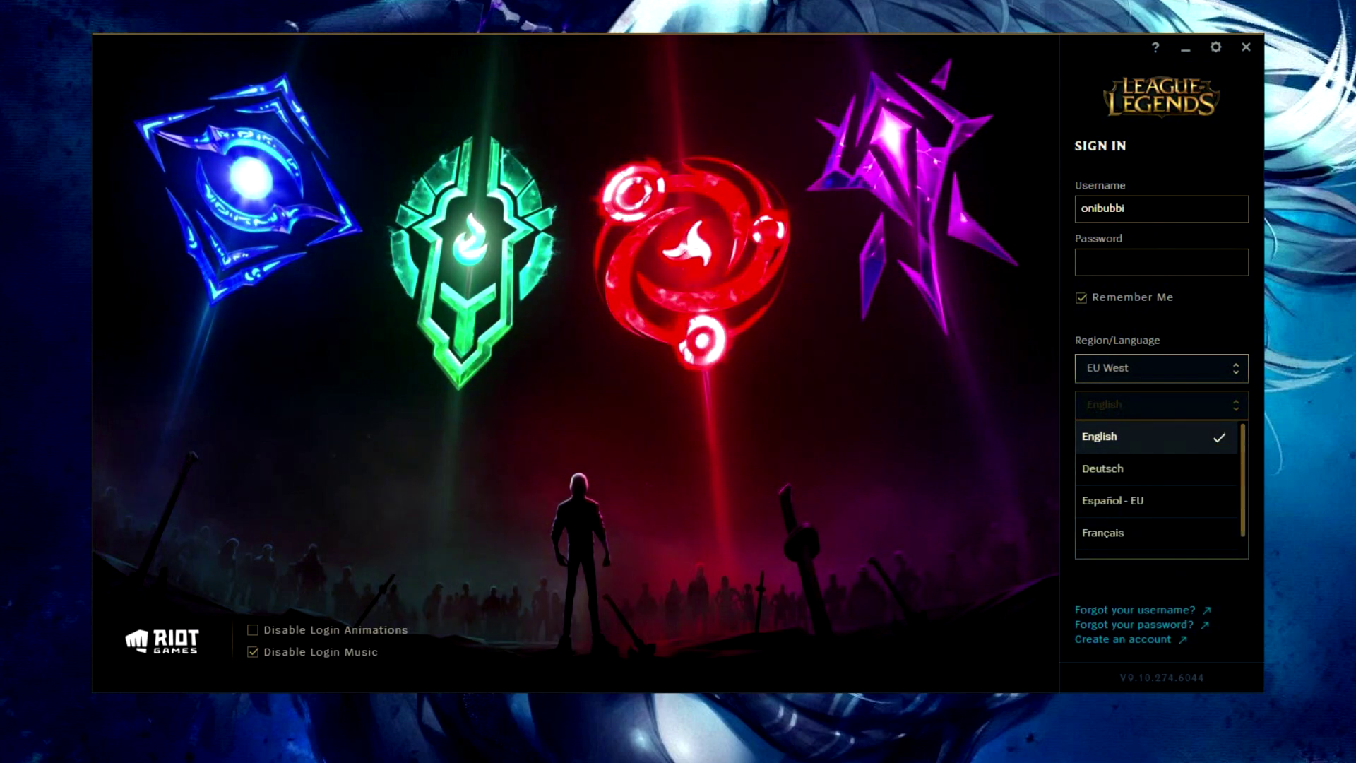
{"action": "key", "text": "Down"}
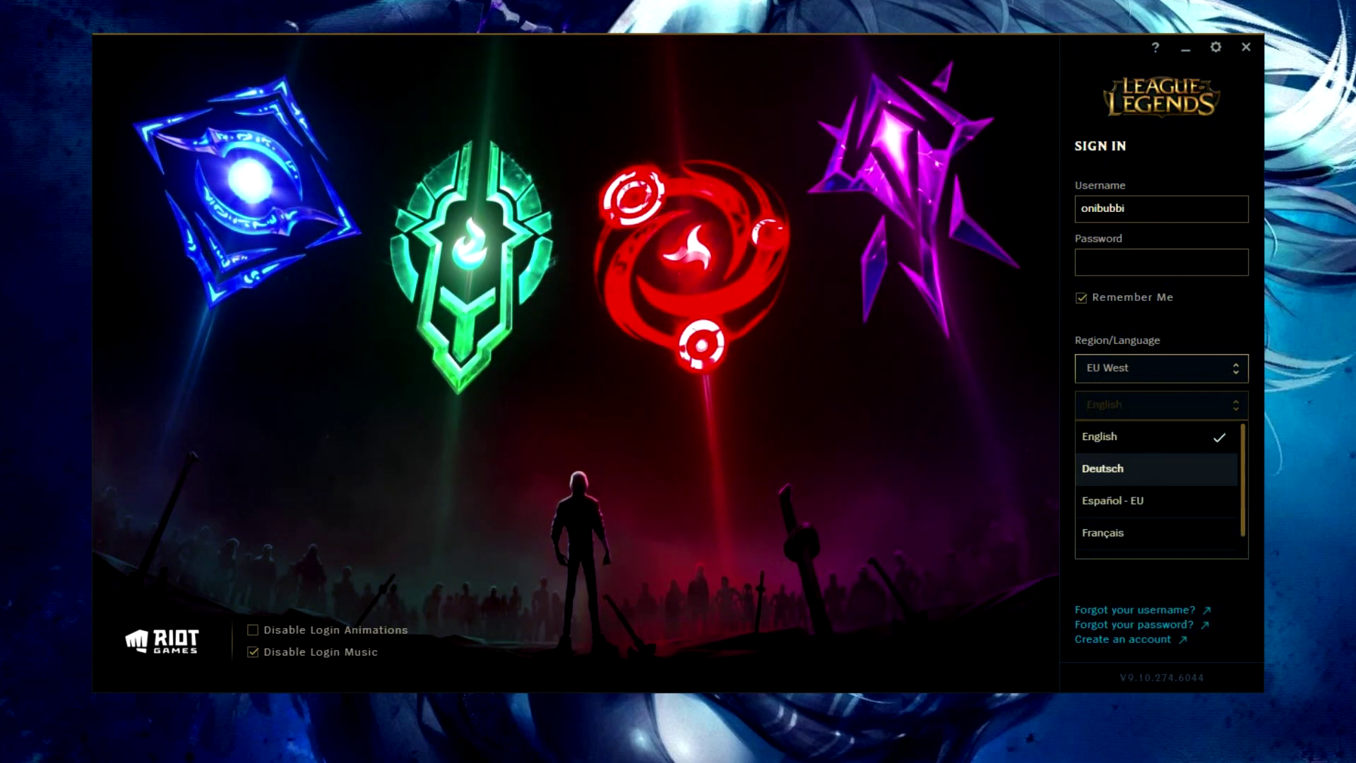
{"action": "key", "text": "Down"}
{"action": "key", "text": "Down"}
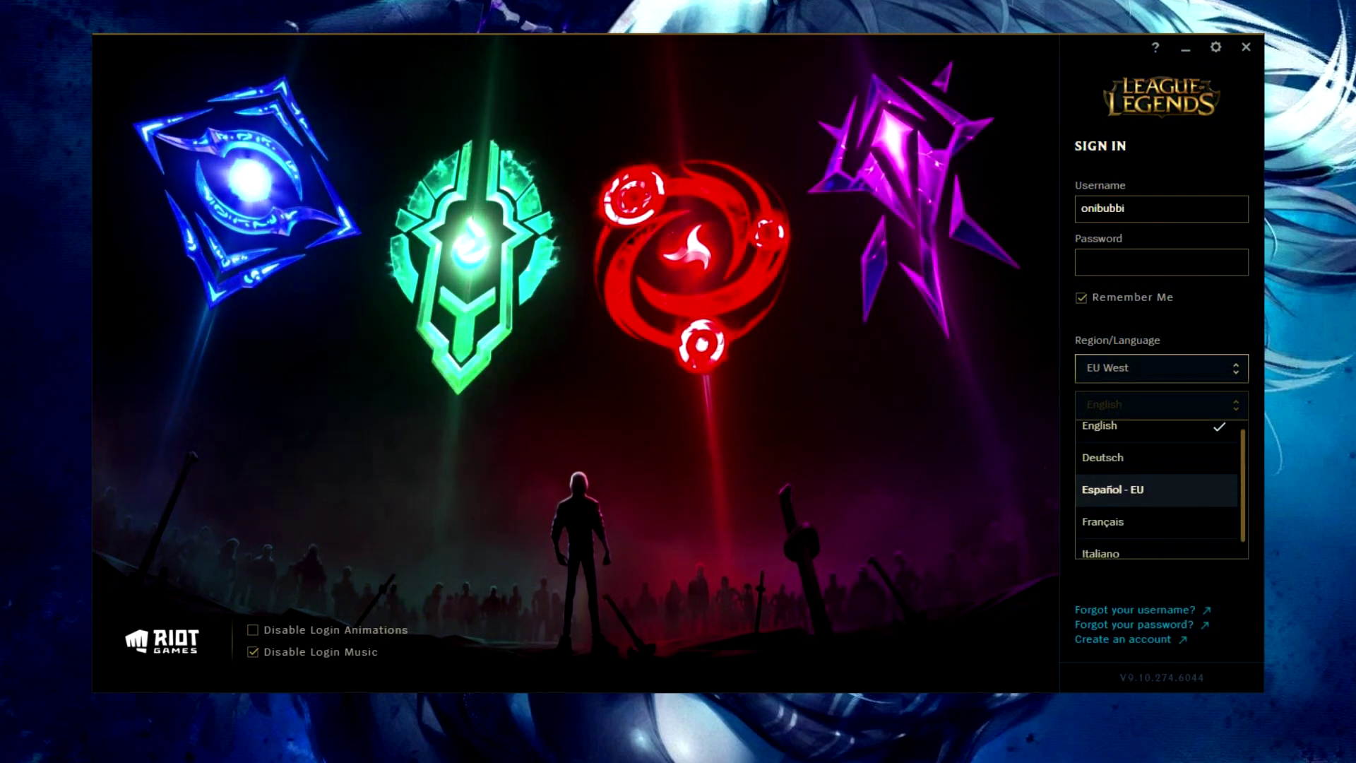
{"action": "key", "text": "Down"}
{"action": "key", "text": "Up"}
{"action": "key", "text": "Up"}
{"action": "key", "text": "Up"}
{"action": "key", "text": "Up"}
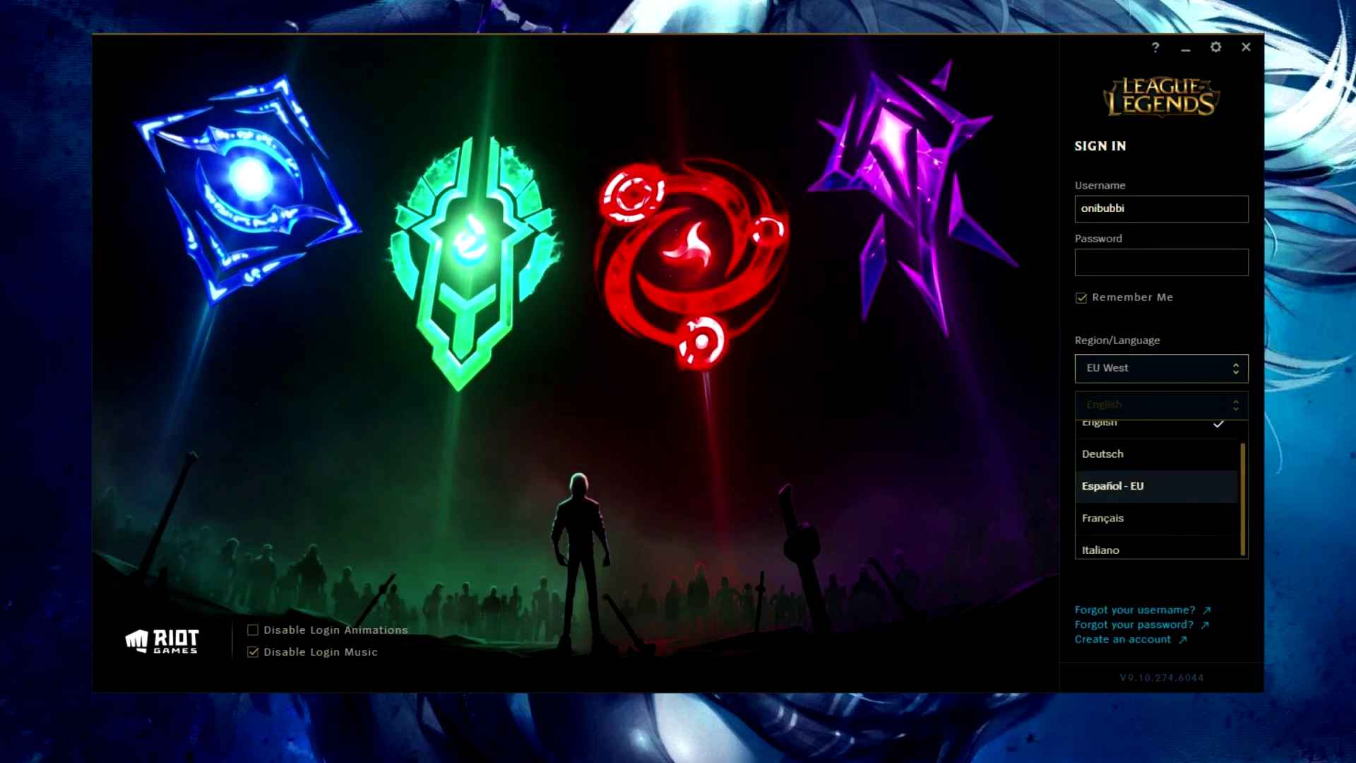
{"action": "key", "text": "Down"}
{"action": "scroll", "coordinate": [1156, 477], "scroll_direction": "down", "scroll_amount": 1}
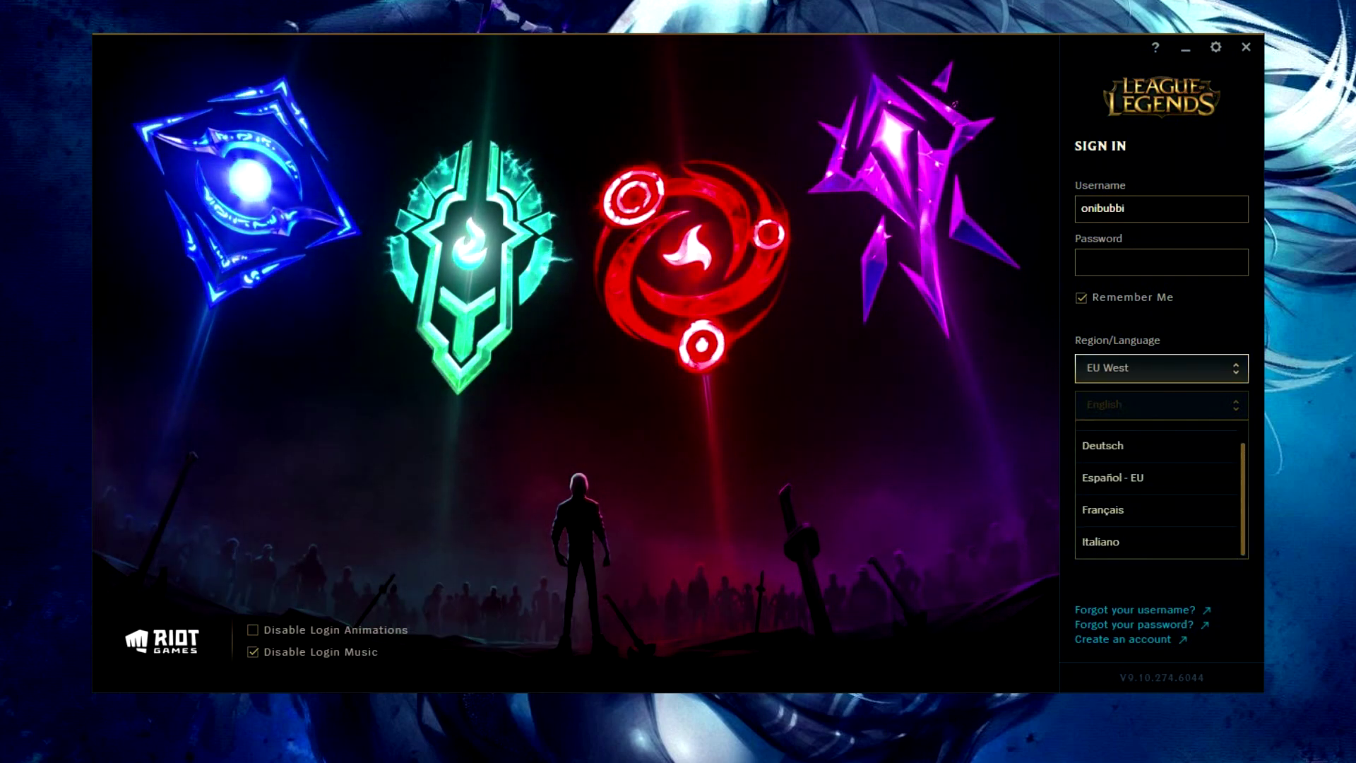
{"action": "left_click", "coordinate": [1161, 368]}
{"action": "left_click", "coordinate": [1160, 368]}
{"action": "left_click", "coordinate": [1161, 368]}
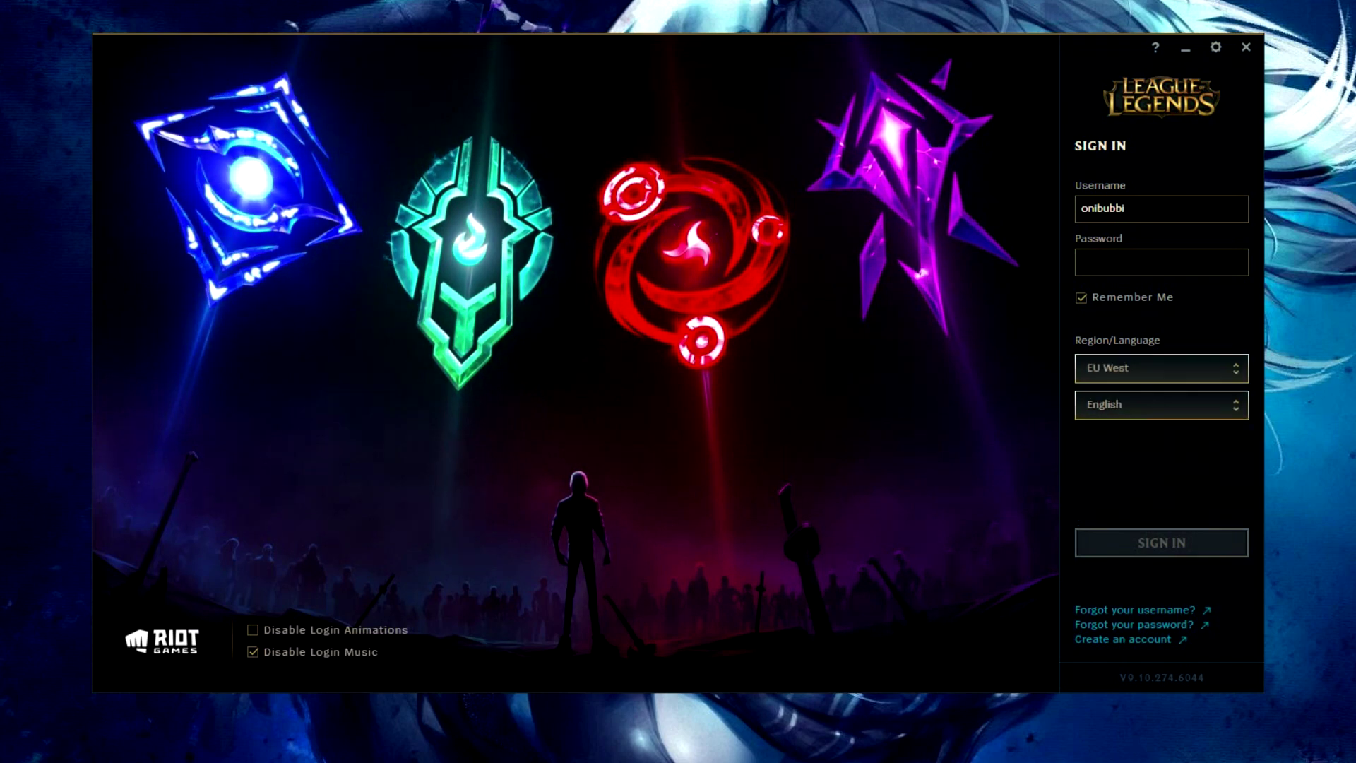
{"action": "left_click", "coordinate": [1160, 404]}
{"action": "scroll", "coordinate": [1156, 473], "scroll_direction": "down", "scroll_amount": 1}
{"action": "key", "text": "Down"}
{"action": "key", "text": "Up"}
{"action": "key", "text": "Up"}
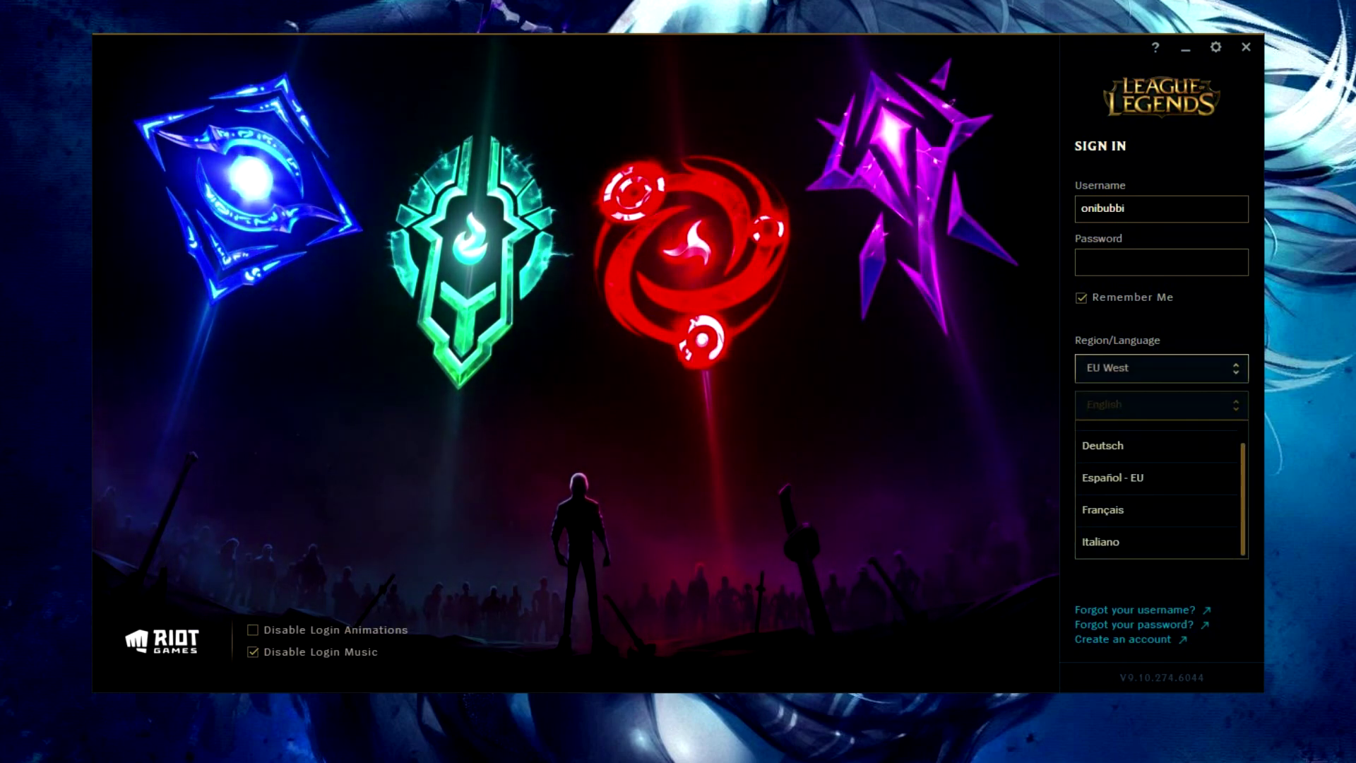
{"action": "key", "text": "Escape"}
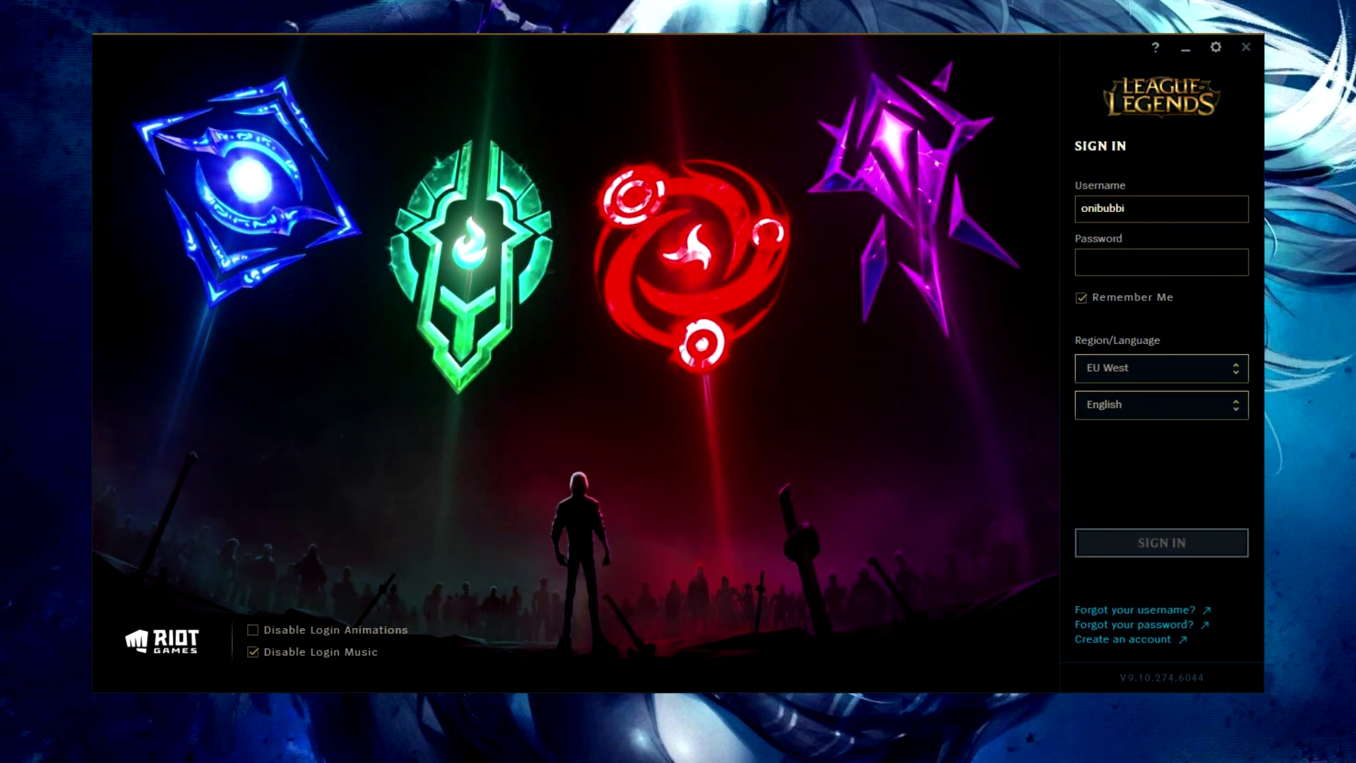
- Close the League of Legends client and open This PC in File Explorer
{"action": "key", "text": "Escape"}
{"action": "key", "text": "Return"}
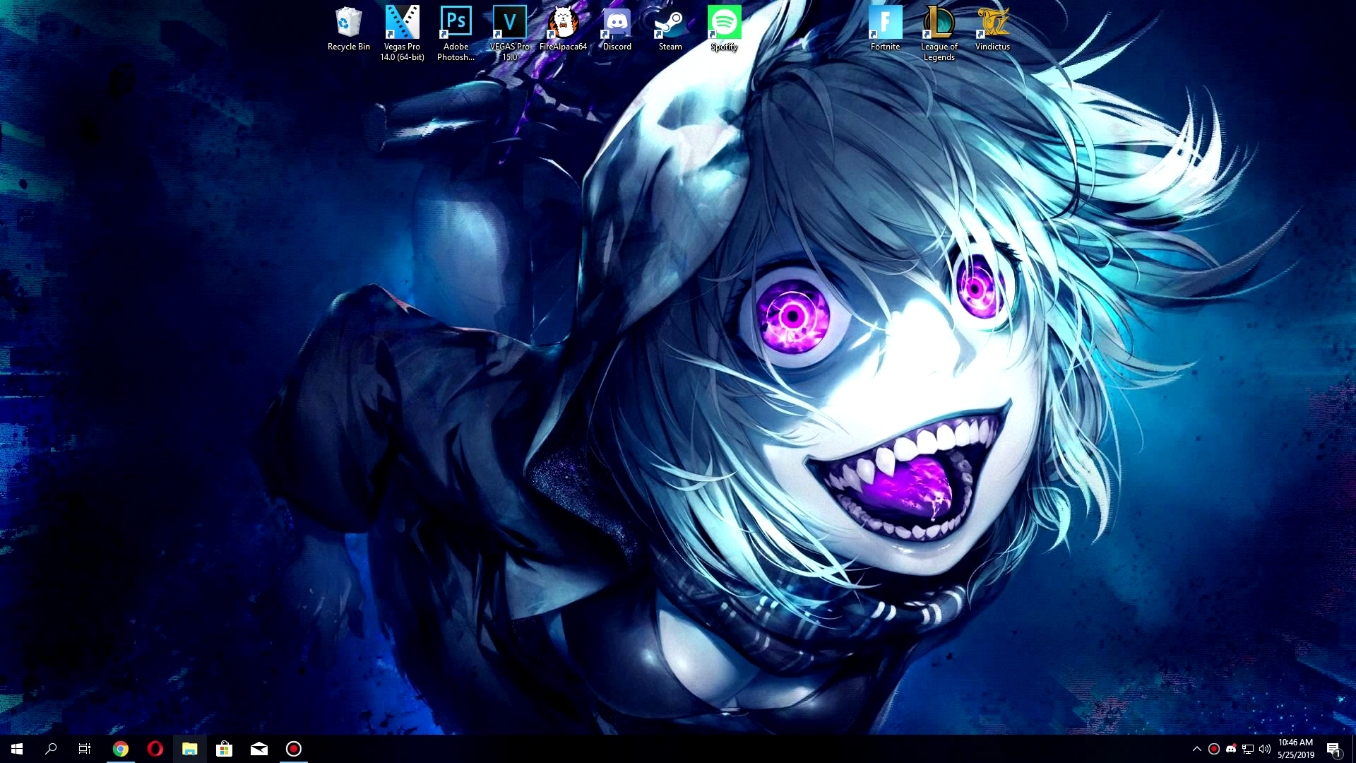
{"action": "left_click", "coordinate": [189, 749]}
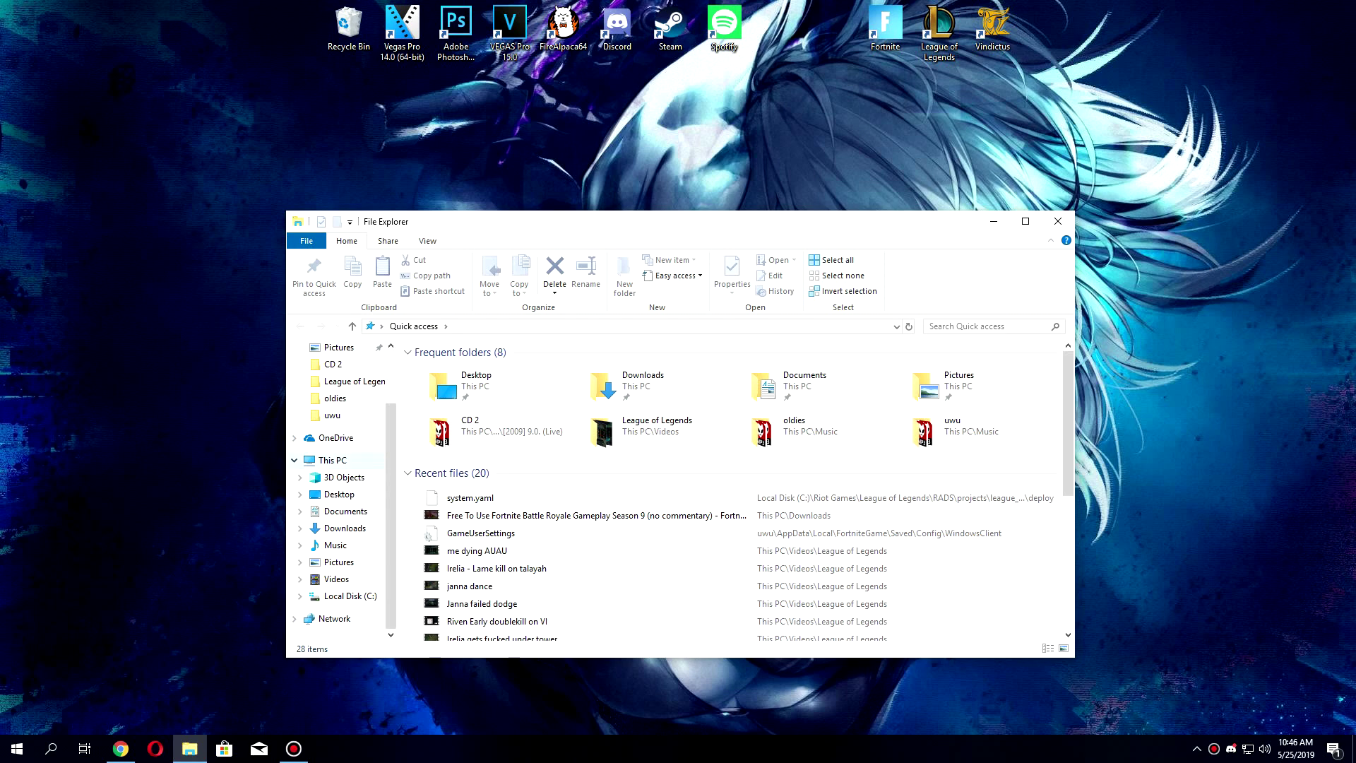
{"action": "left_click", "coordinate": [332, 460]}
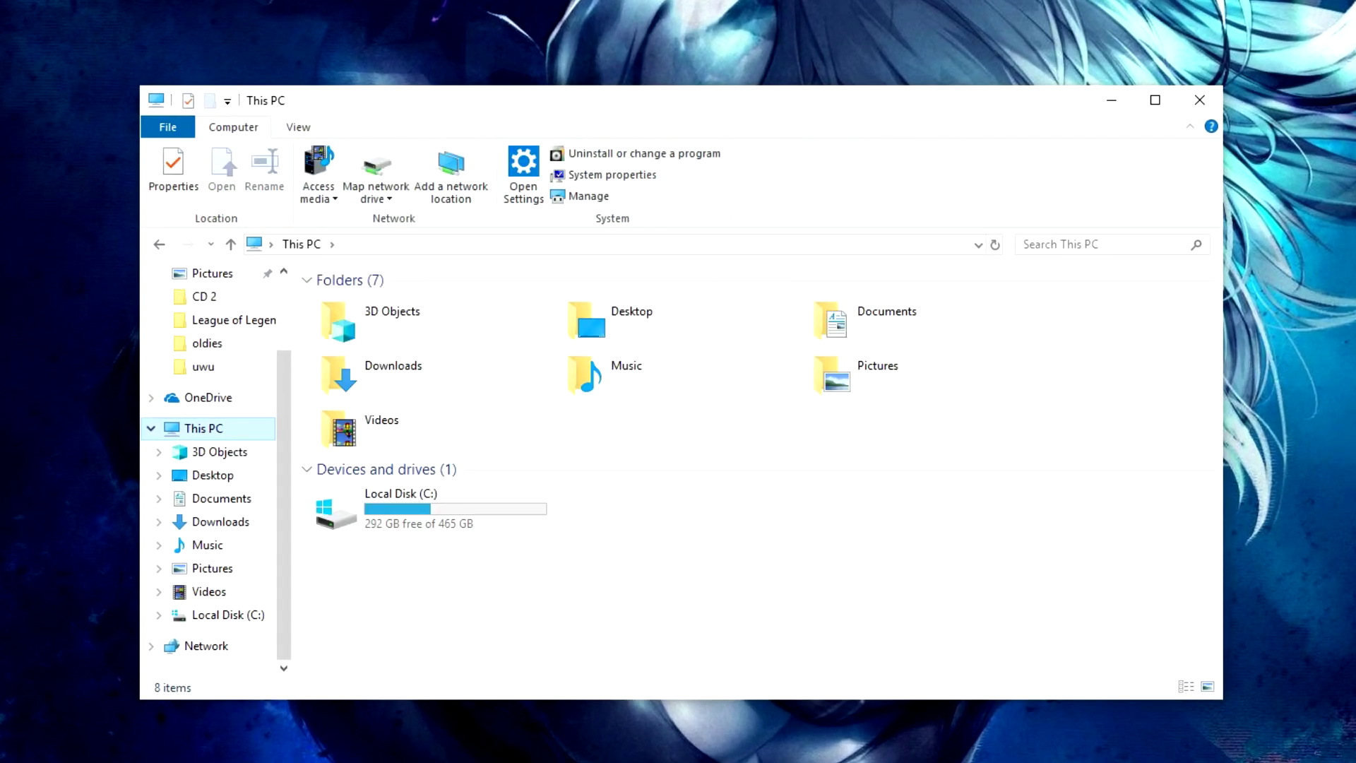
- Open the folder C: > Riot Games > League of Legends > RADS > projects > league_client > releases
{"action": "double_click", "coordinate": [410, 505]}
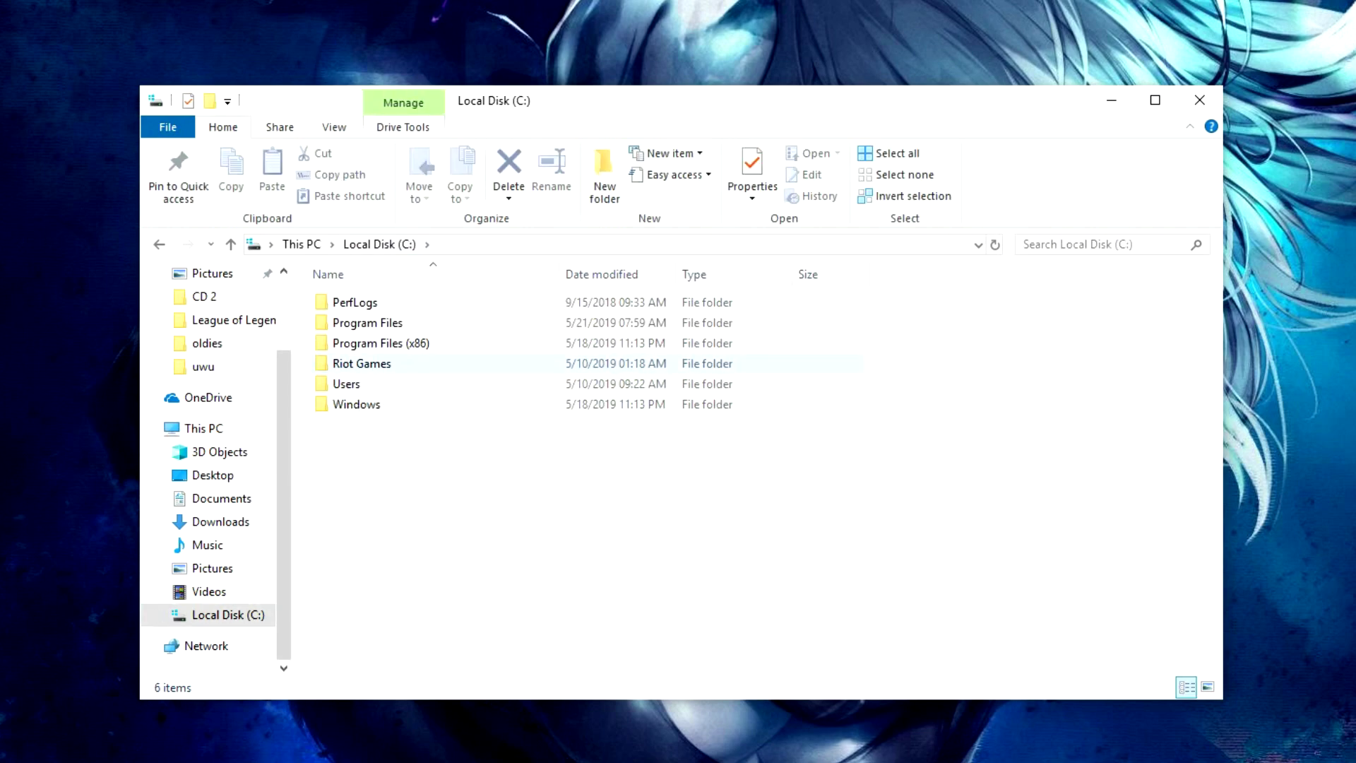
{"action": "double_click", "coordinate": [361, 363]}
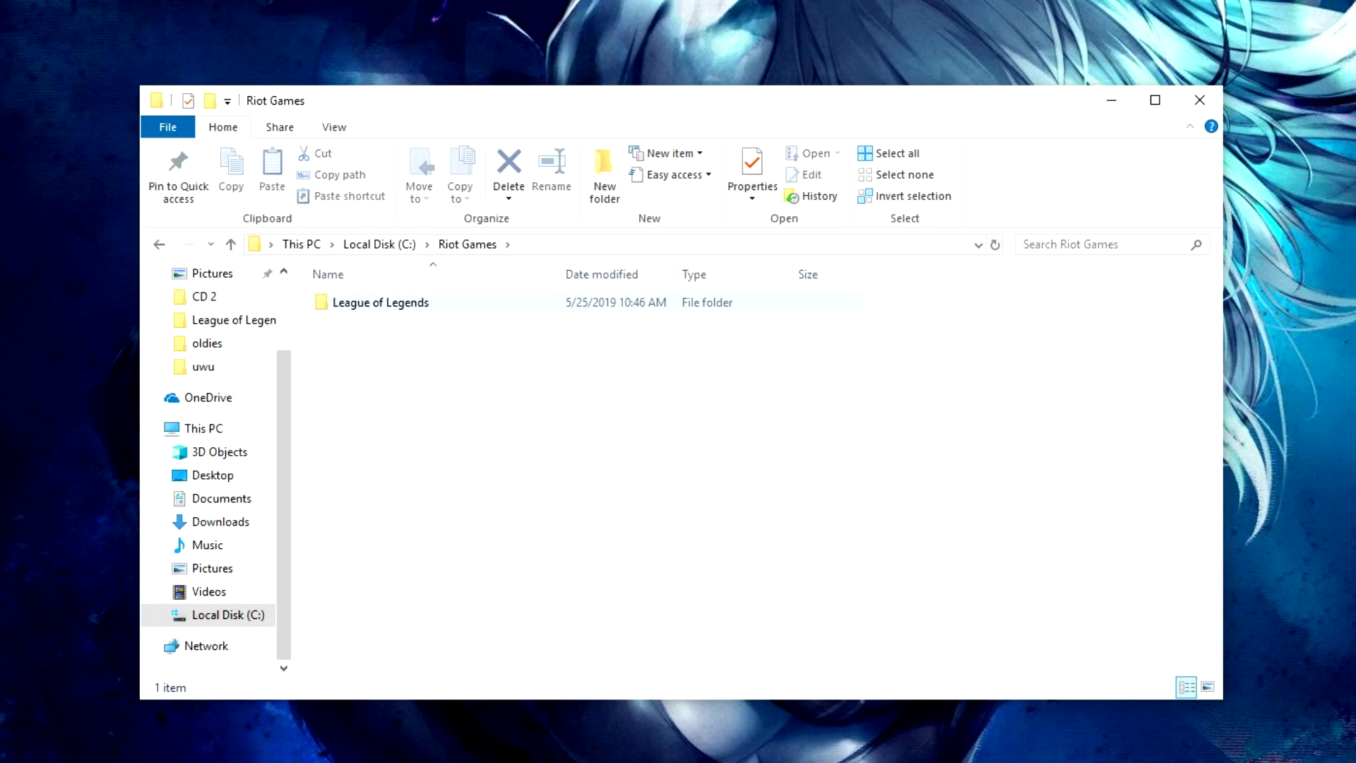
{"action": "double_click", "coordinate": [368, 301]}
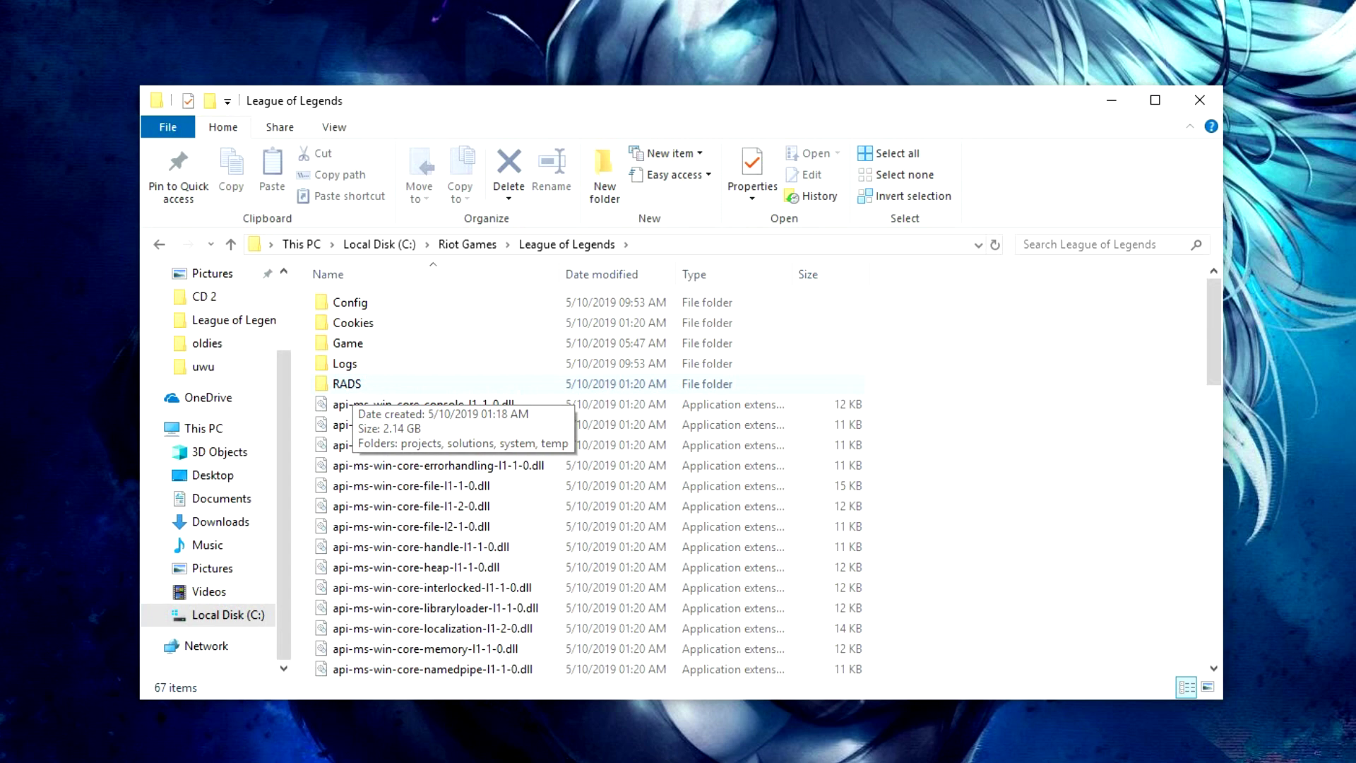
{"action": "double_click", "coordinate": [347, 384]}
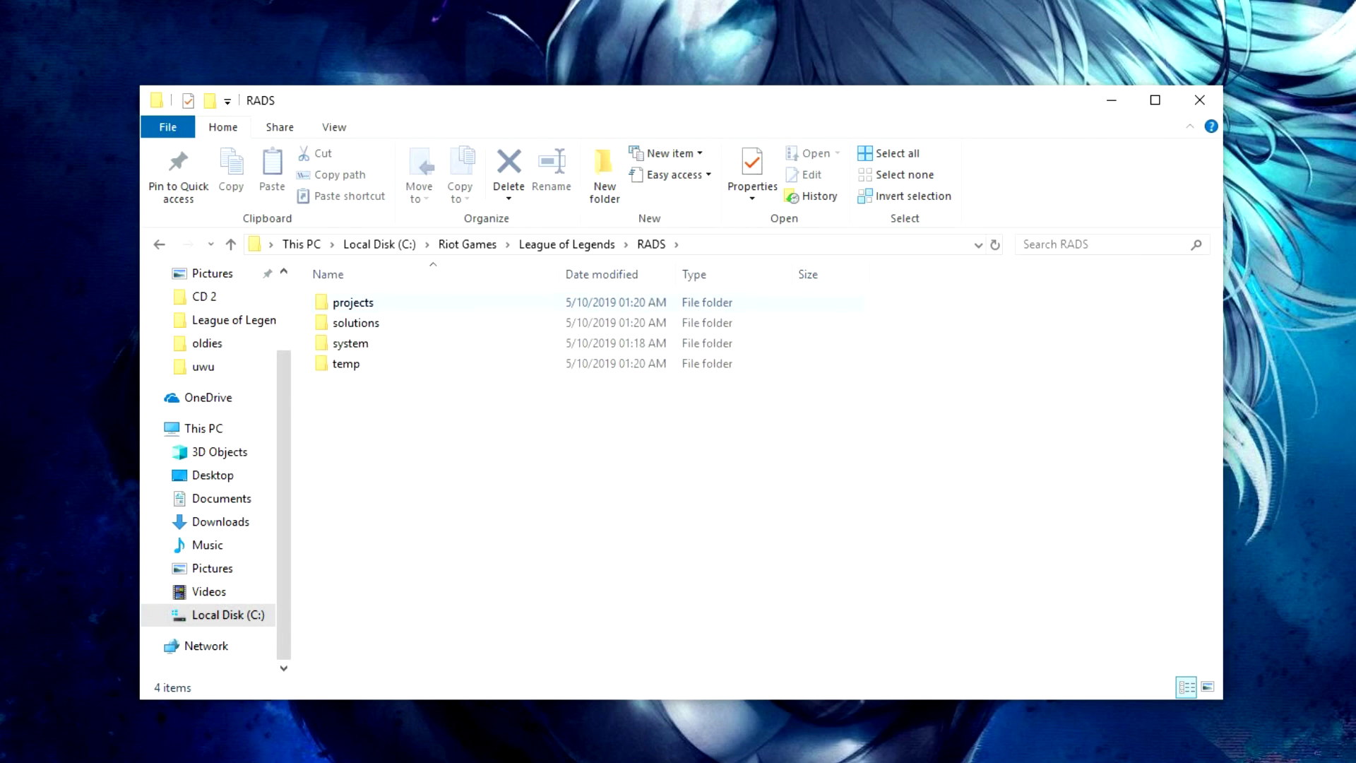
{"action": "double_click", "coordinate": [353, 302]}
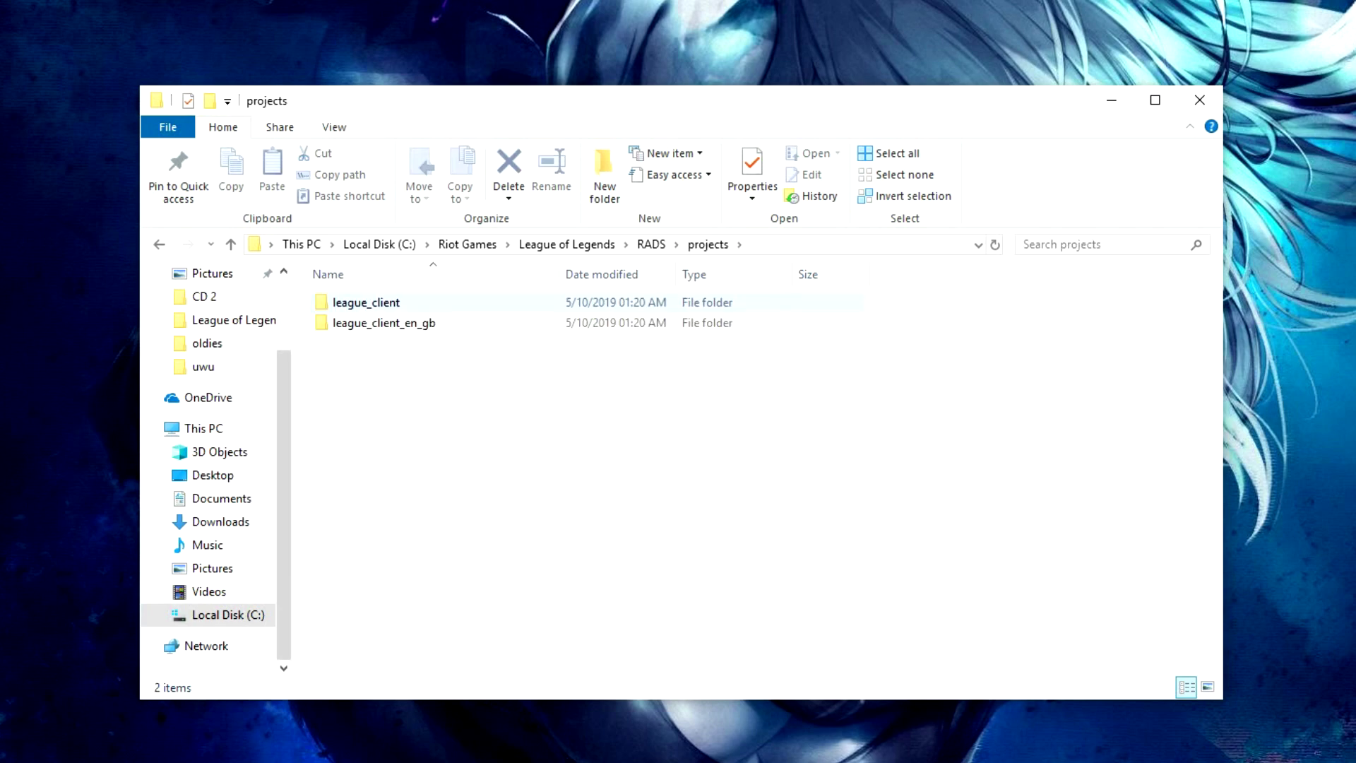
{"action": "double_click", "coordinate": [357, 302]}
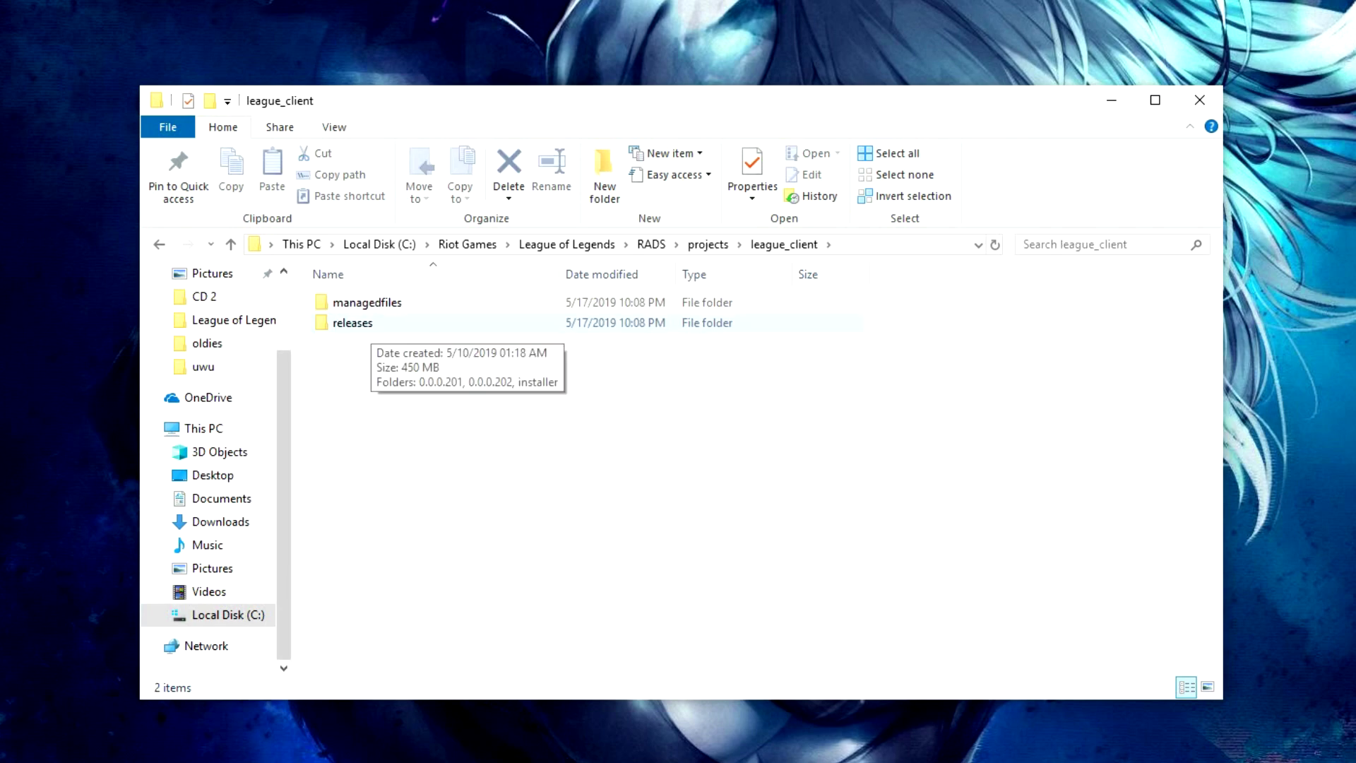
{"action": "double_click", "coordinate": [352, 323]}
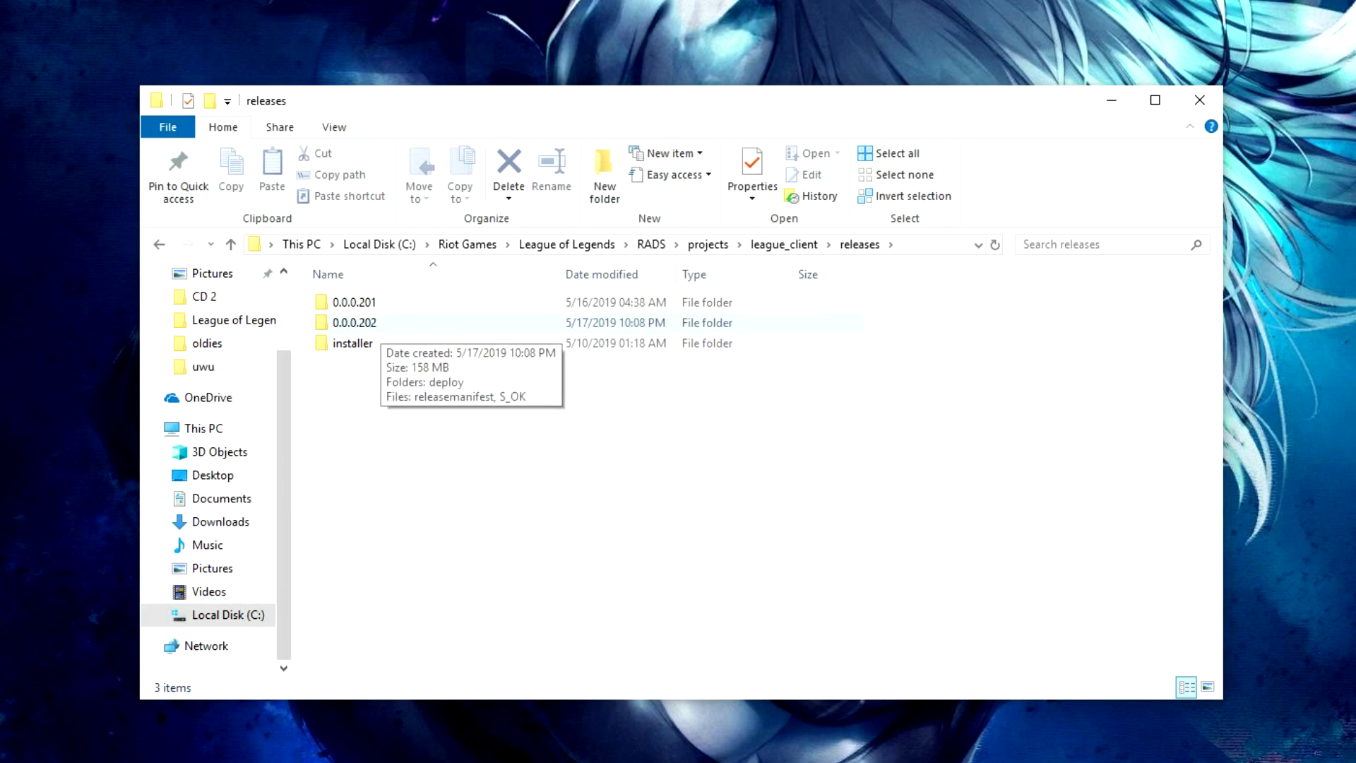
- Open the deploy folder inside the 0.0.0.202 release
{"action": "left_click", "coordinate": [381, 323]}
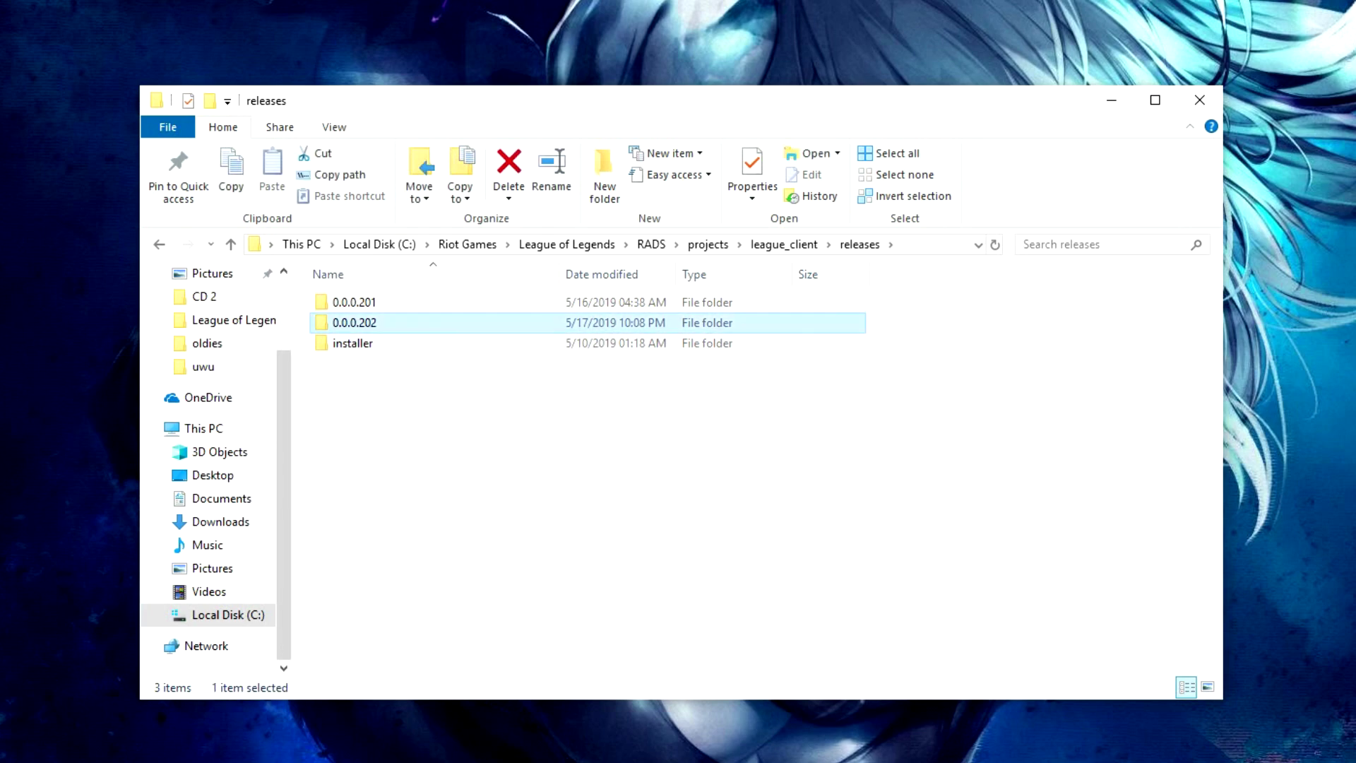
{"action": "double_click", "coordinate": [380, 323]}
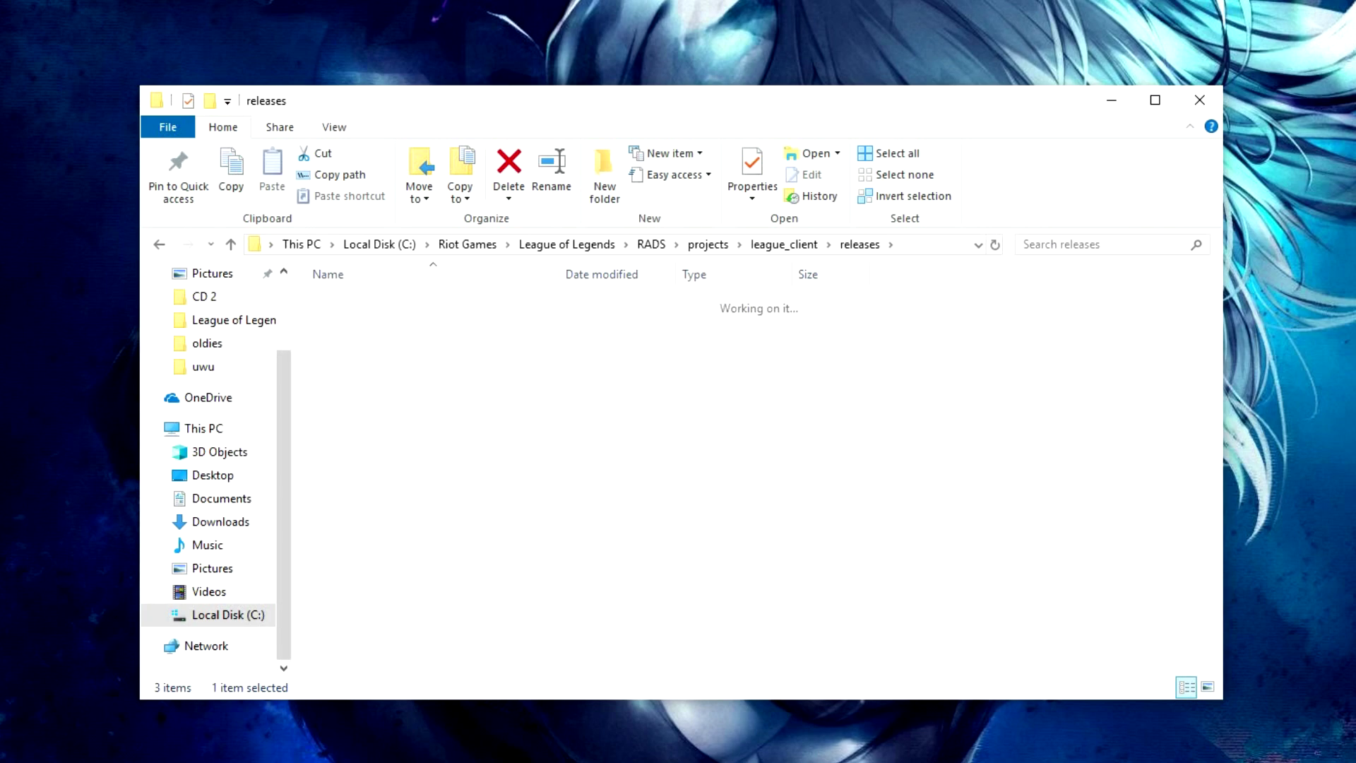
{"action": "double_click", "coordinate": [350, 303]}
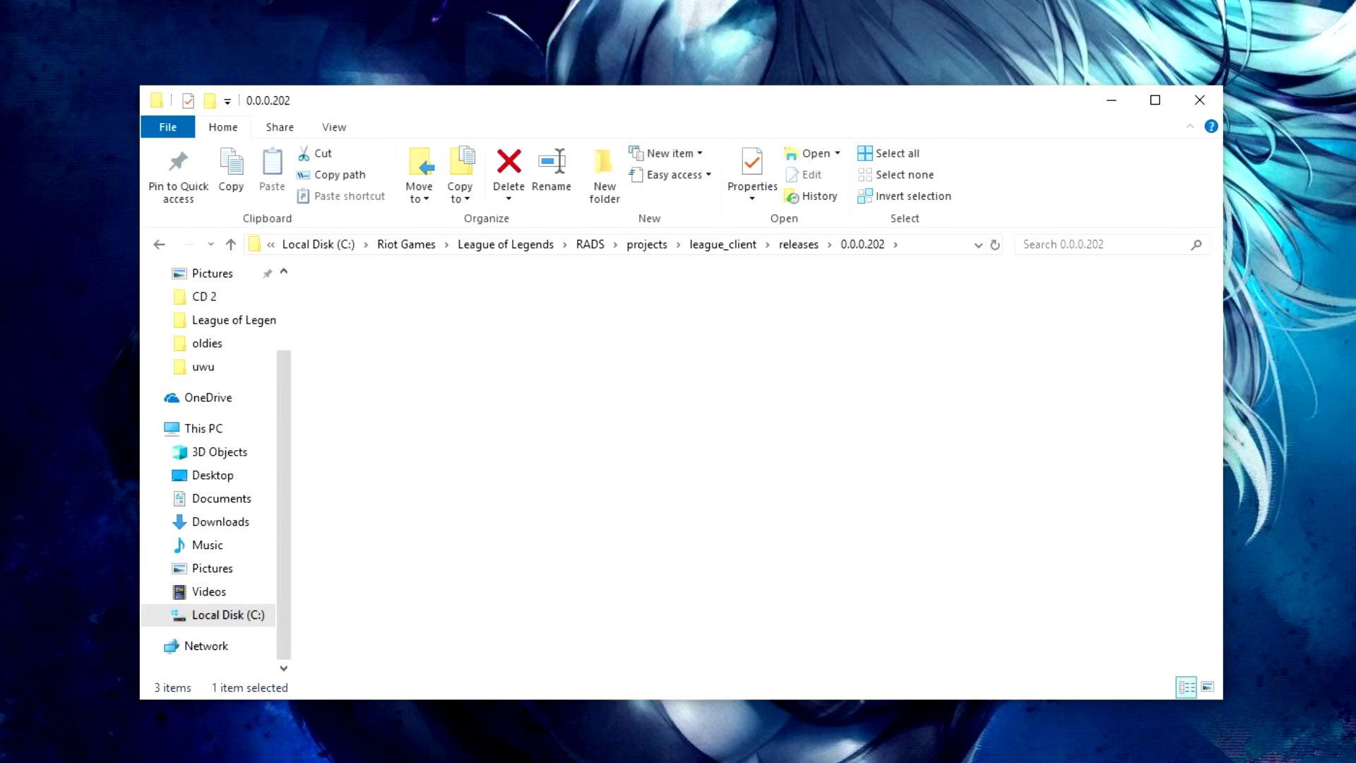
- Open system.yaml from the deploy folder in Notepad, with Notepad set to always open .yaml files
{"action": "scroll", "coordinate": [424, 381], "scroll_direction": "down", "scroll_amount": 10}
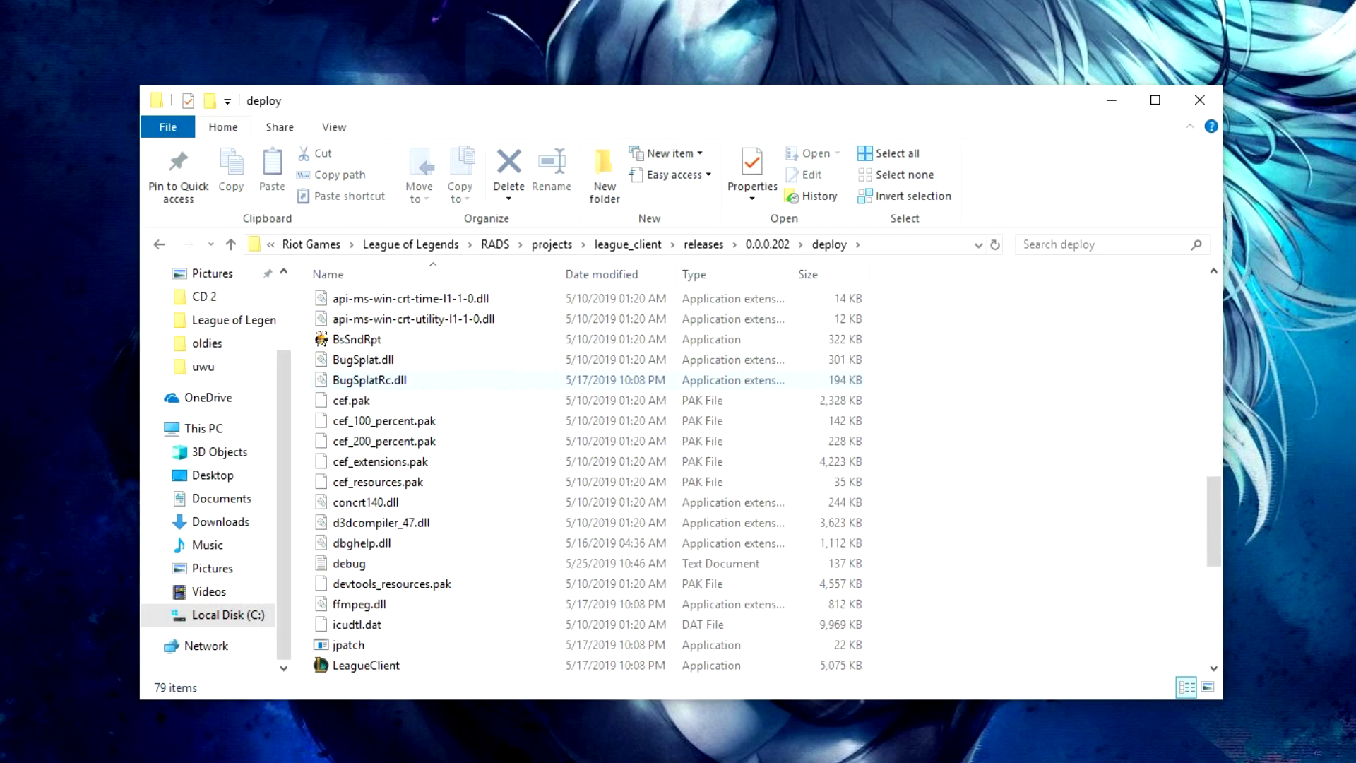
{"action": "scroll", "coordinate": [424, 385], "scroll_direction": "down", "scroll_amount": 6}
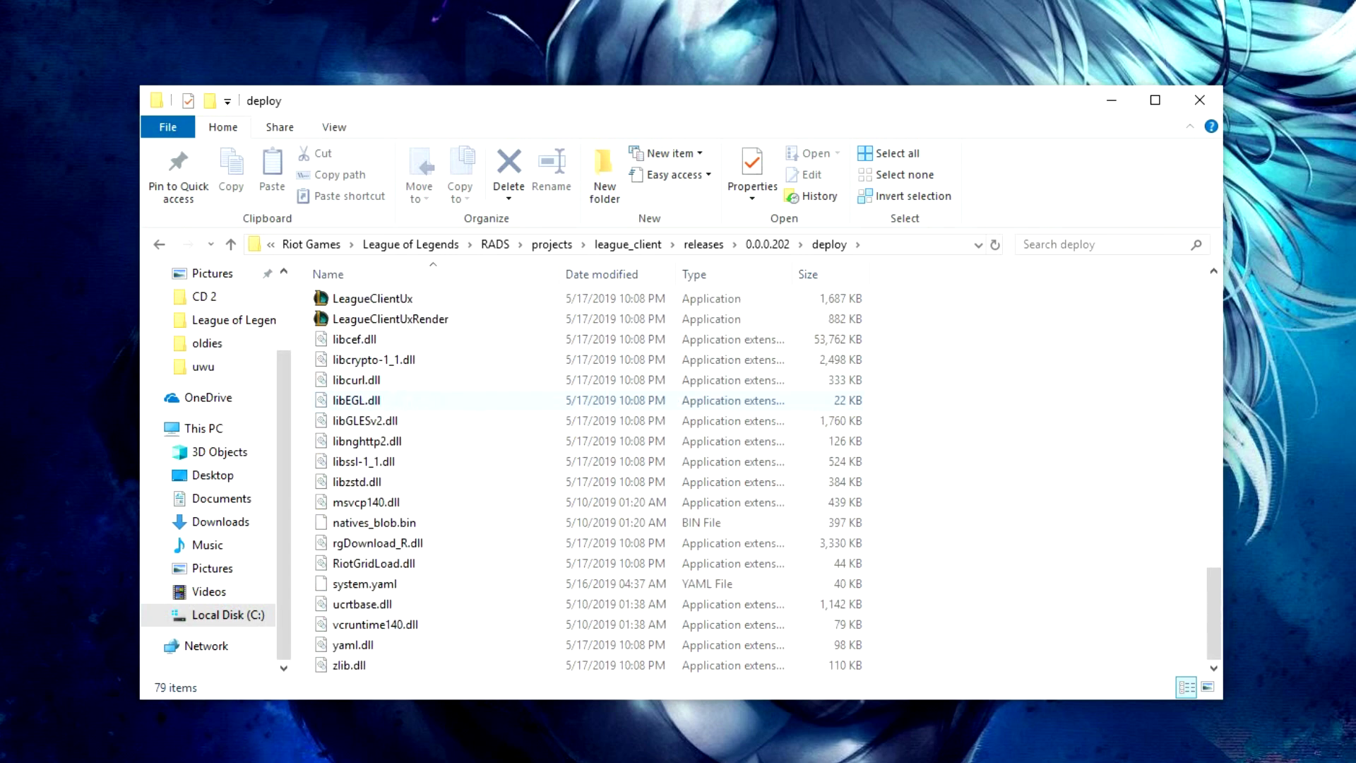
{"action": "mouse_move", "coordinate": [375, 586]}
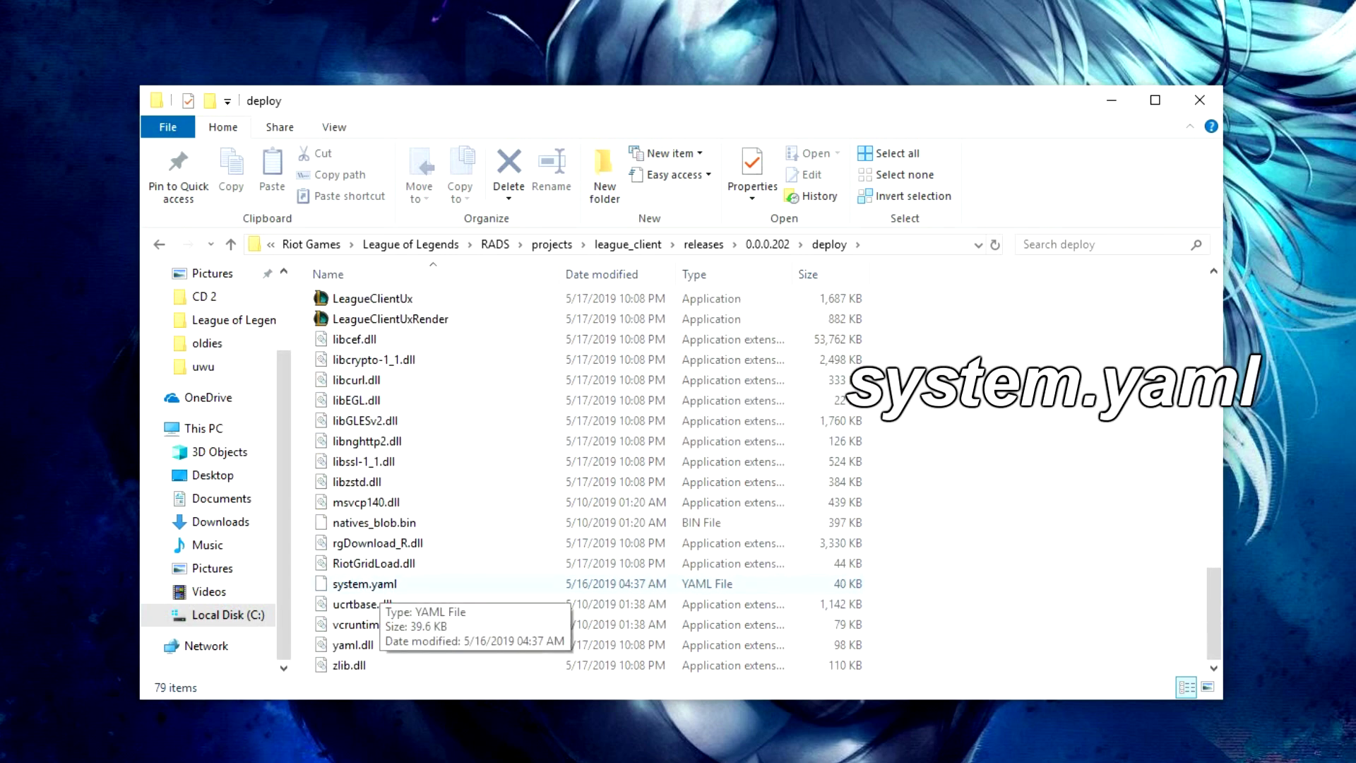
{"action": "double_click", "coordinate": [365, 584]}
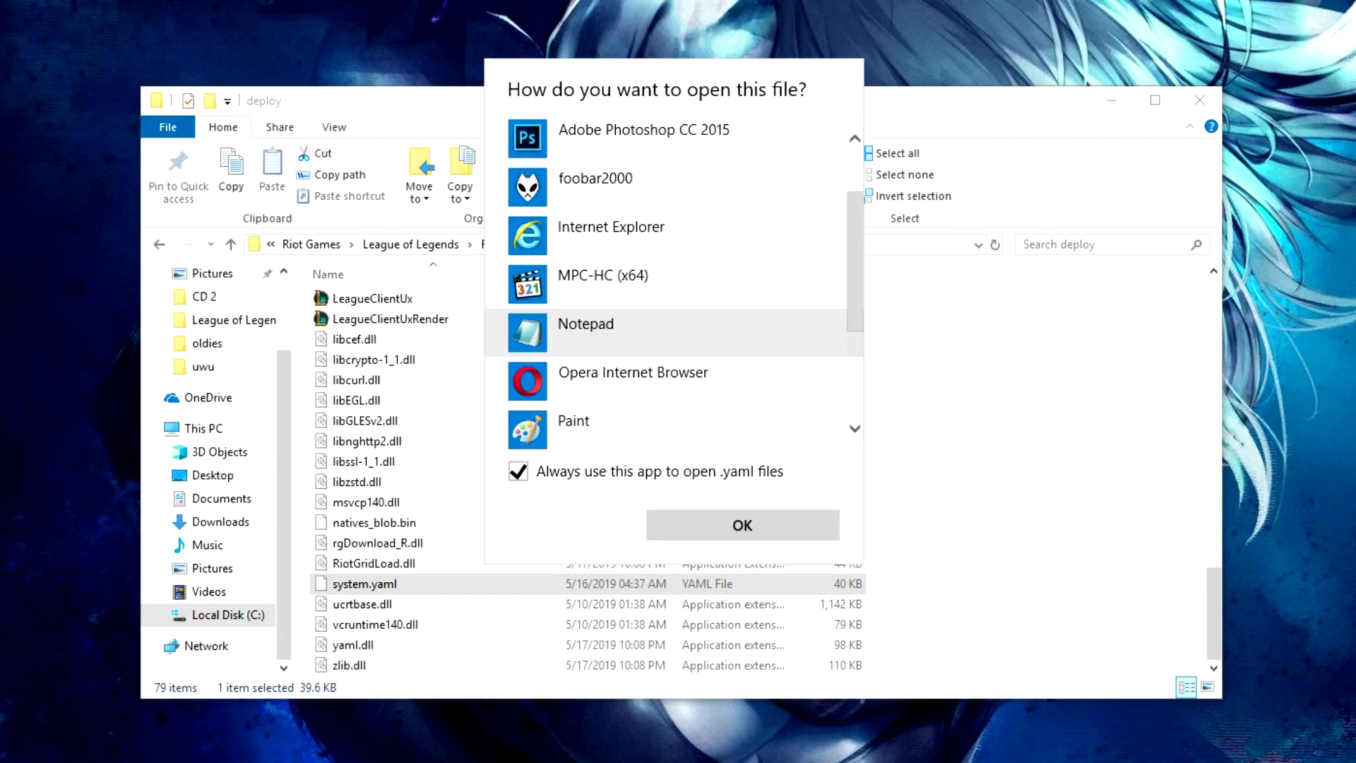
{"action": "left_click", "coordinate": [586, 332]}
{"action": "left_click", "coordinate": [743, 525]}
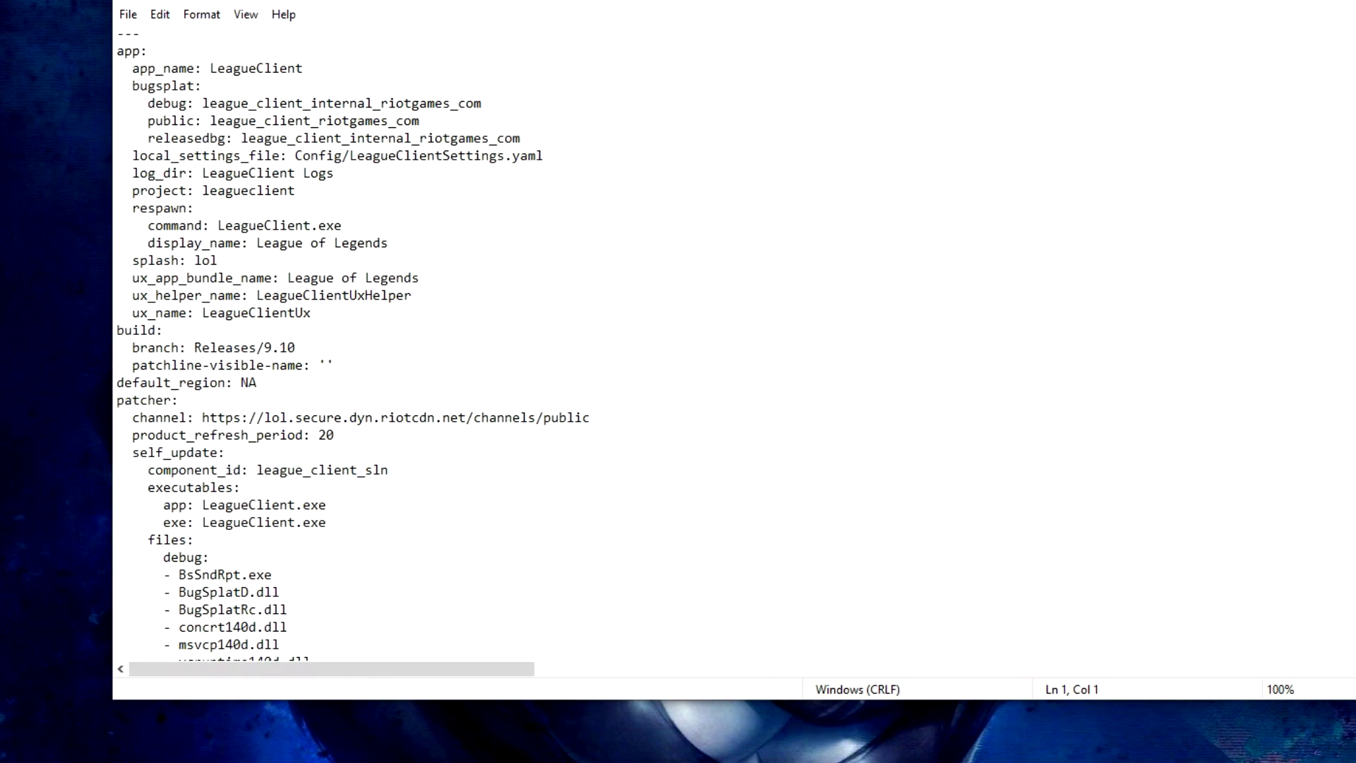
- Look through system.yaml for the region_data section and its first region entry, BR
{"action": "left_click_drag", "start_coordinate": [412, 98], "coordinate": [379, 112]}
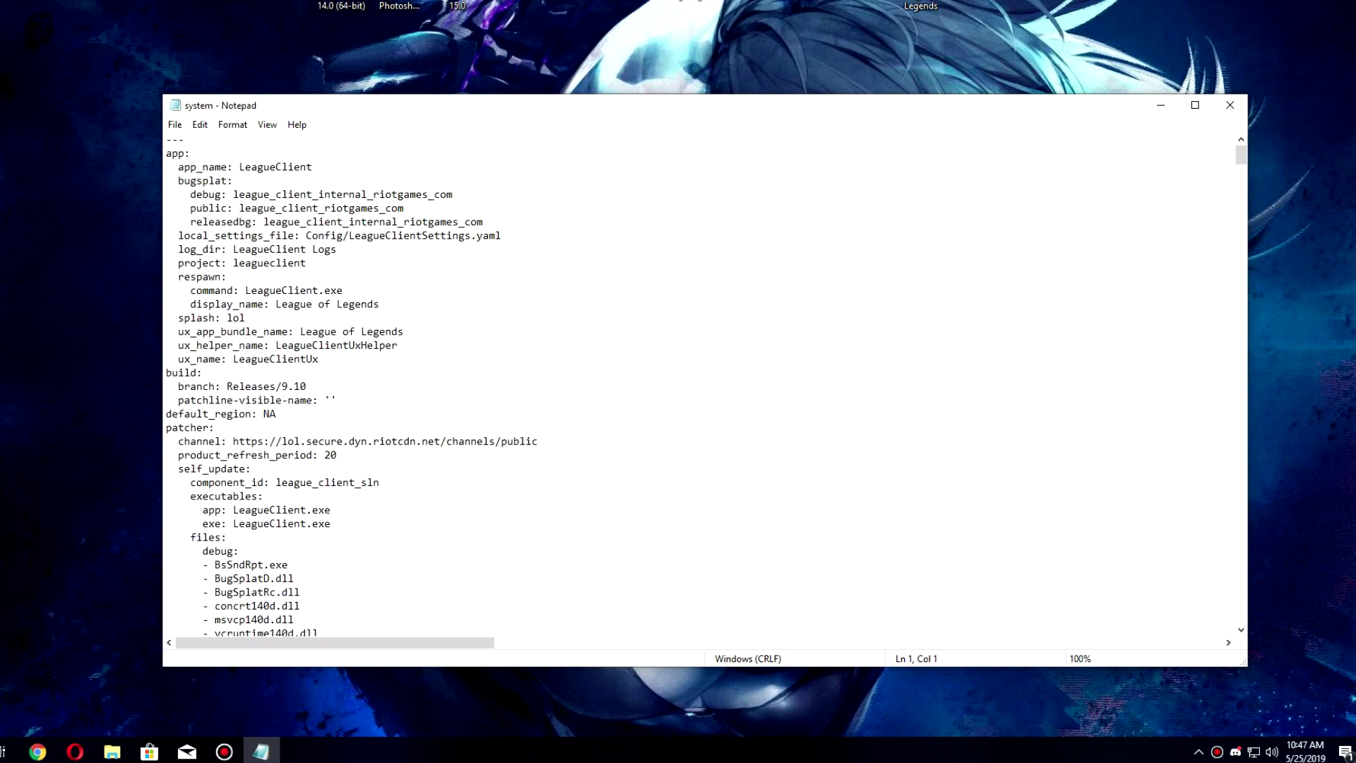
{"action": "scroll", "coordinate": [699, 385], "scroll_direction": "down", "scroll_amount": 8}
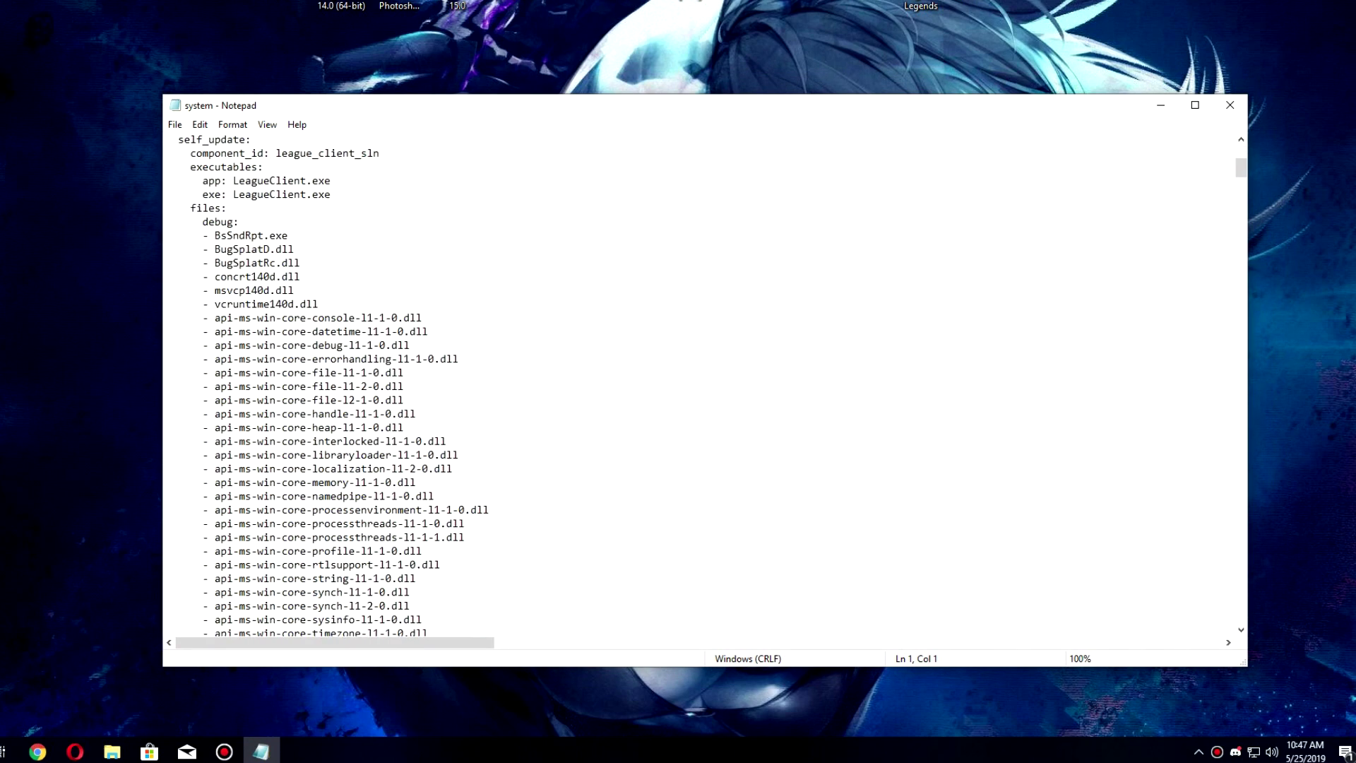
{"action": "scroll", "coordinate": [700, 385], "scroll_direction": "down", "scroll_amount": 4}
{"action": "scroll", "coordinate": [699, 386], "scroll_direction": "down", "scroll_amount": 7}
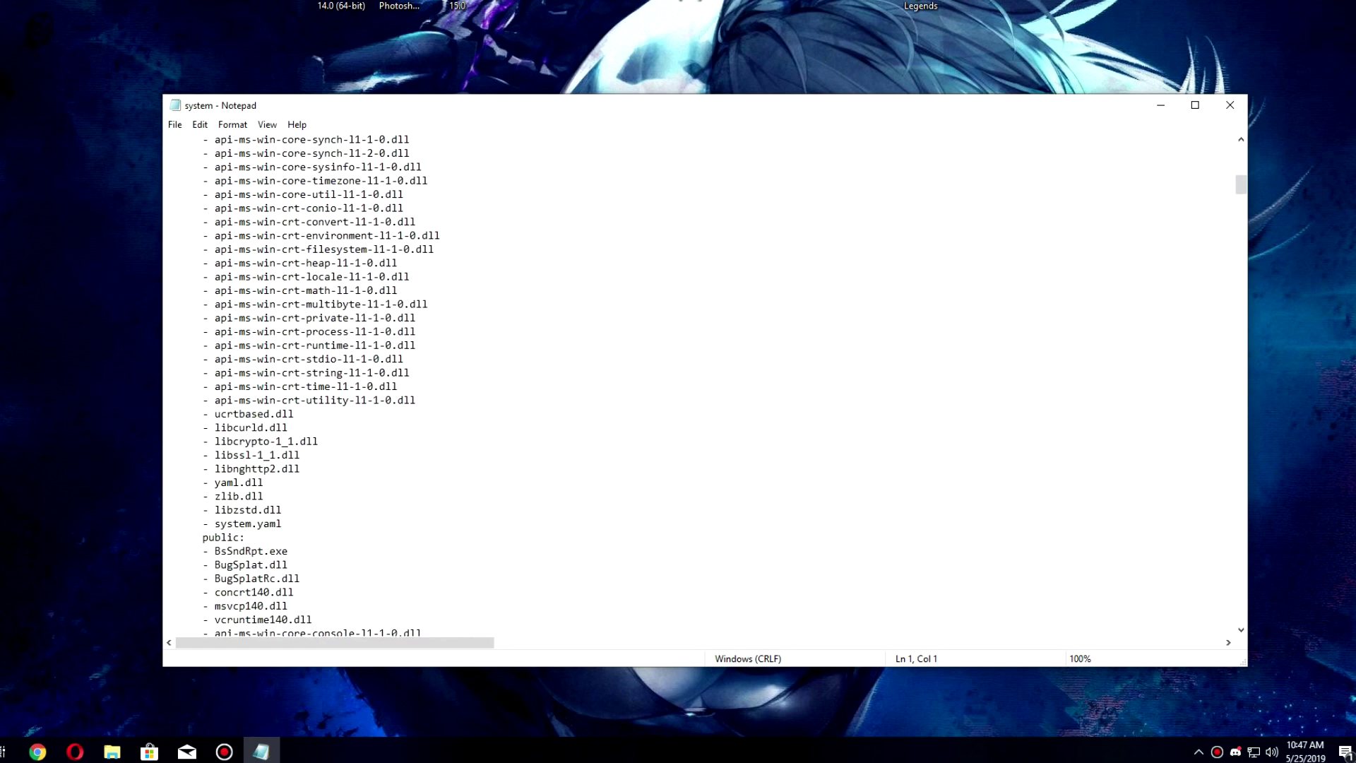
{"action": "scroll", "coordinate": [700, 385], "scroll_direction": "down", "scroll_amount": 20}
{"action": "scroll", "coordinate": [699, 385], "scroll_direction": "up", "scroll_amount": 7}
{"action": "scroll", "coordinate": [700, 385], "scroll_direction": "down", "scroll_amount": 12}
{"action": "scroll", "coordinate": [699, 385], "scroll_direction": "down", "scroll_amount": 6}
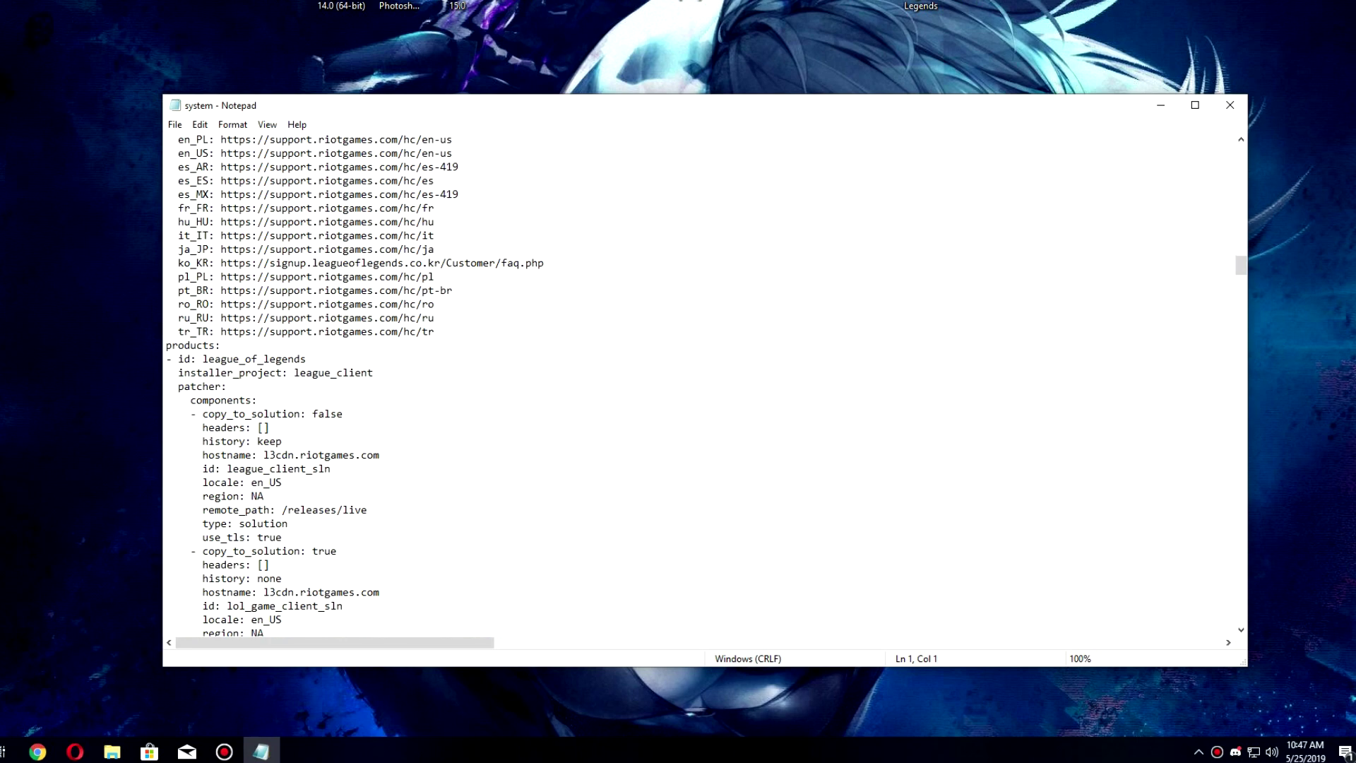
{"action": "scroll", "coordinate": [699, 385], "scroll_direction": "down", "scroll_amount": 9}
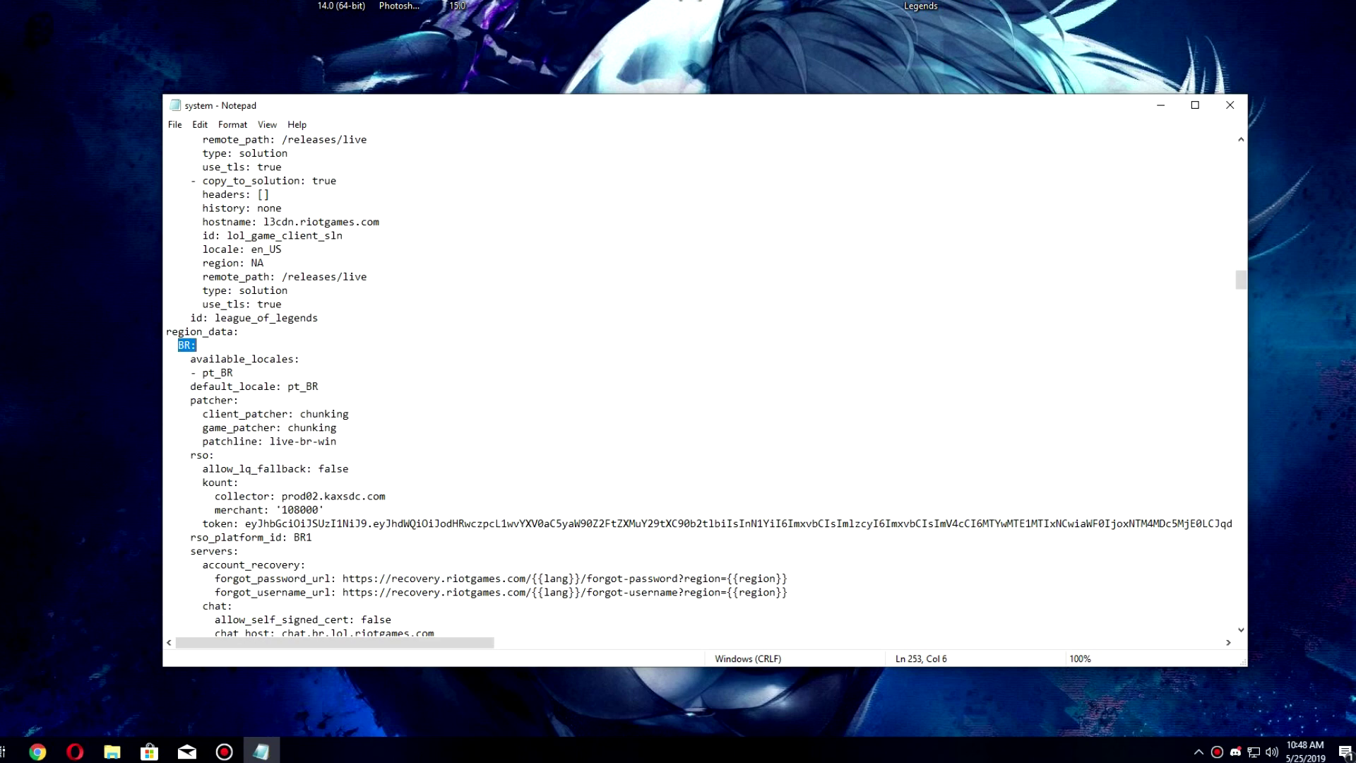
- Examine the available locales listed under the EUNE and EUW regions
{"action": "scroll", "coordinate": [700, 386], "scroll_direction": "down", "scroll_amount": 17}
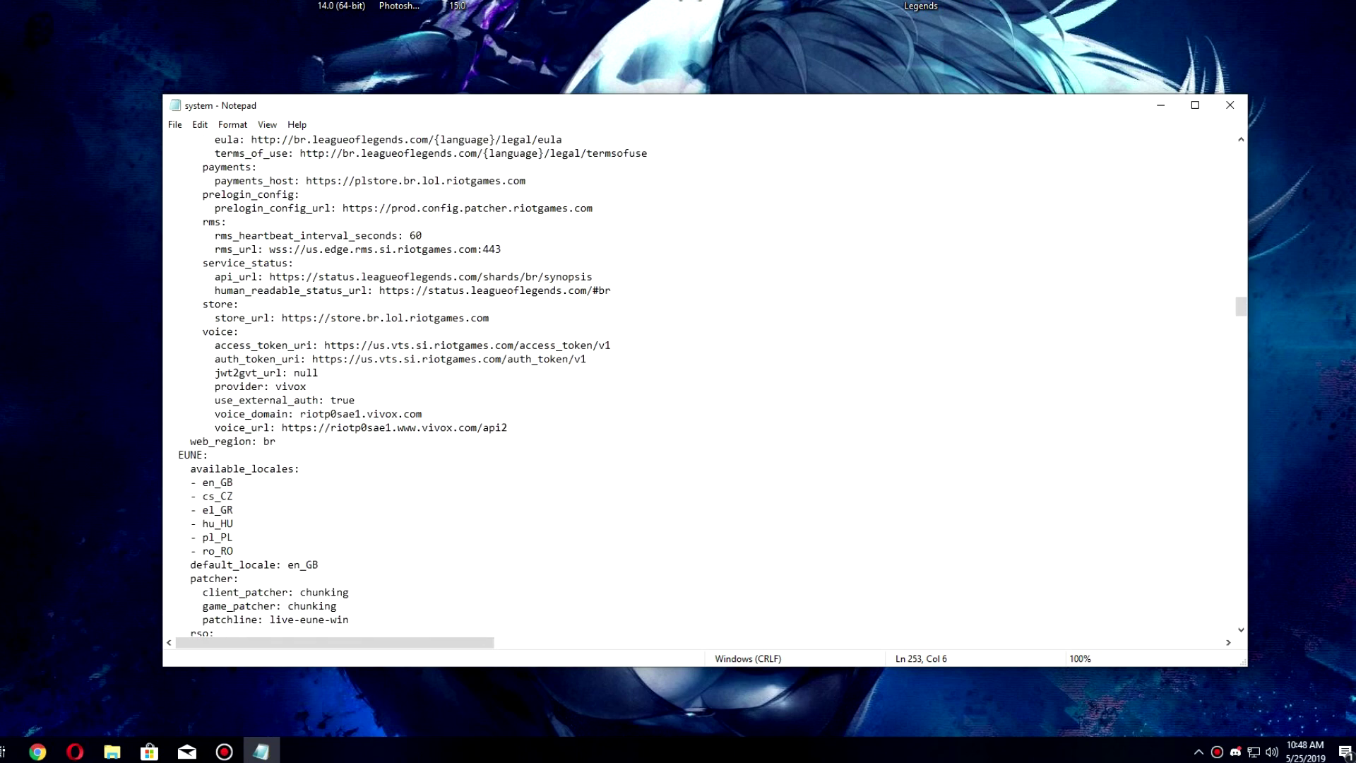
{"action": "scroll", "coordinate": [700, 385], "scroll_direction": "down", "scroll_amount": 14}
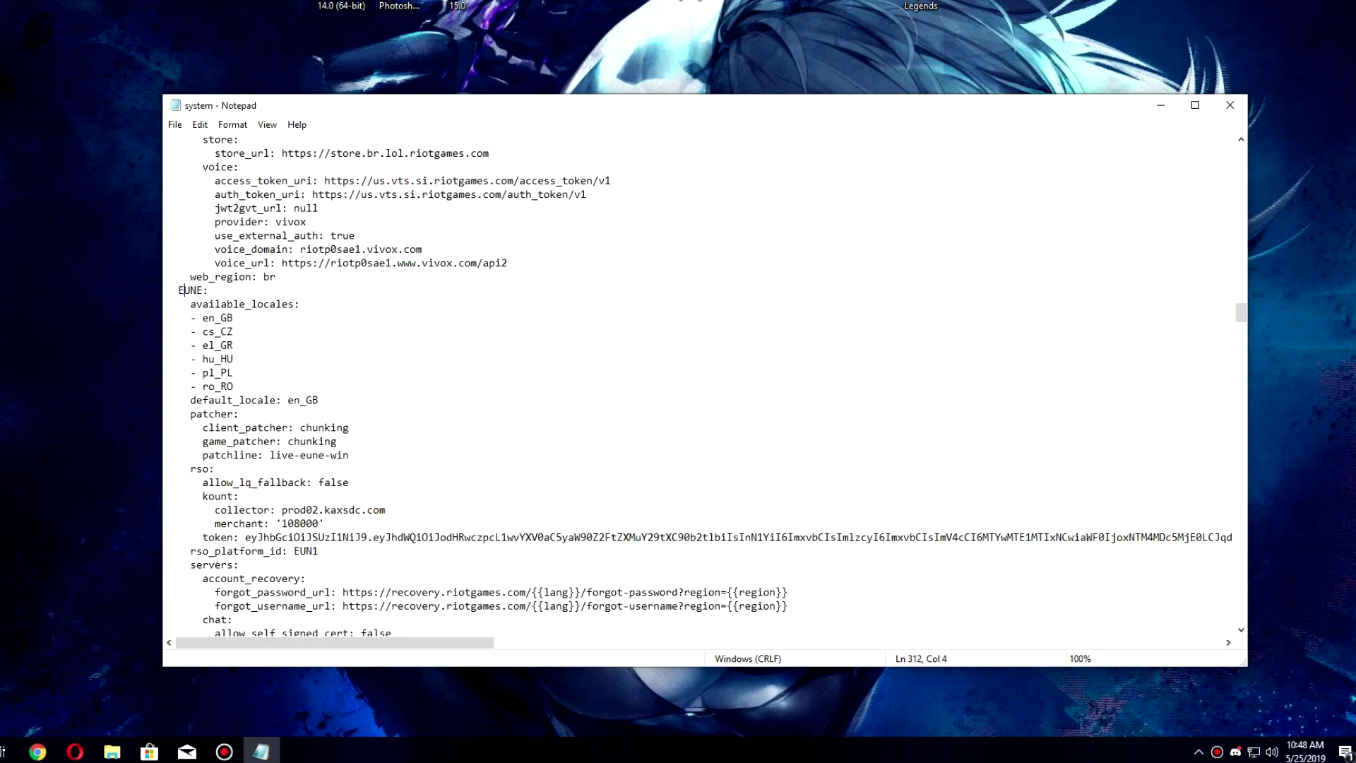
{"action": "scroll", "coordinate": [699, 386], "scroll_direction": "down", "scroll_amount": 7}
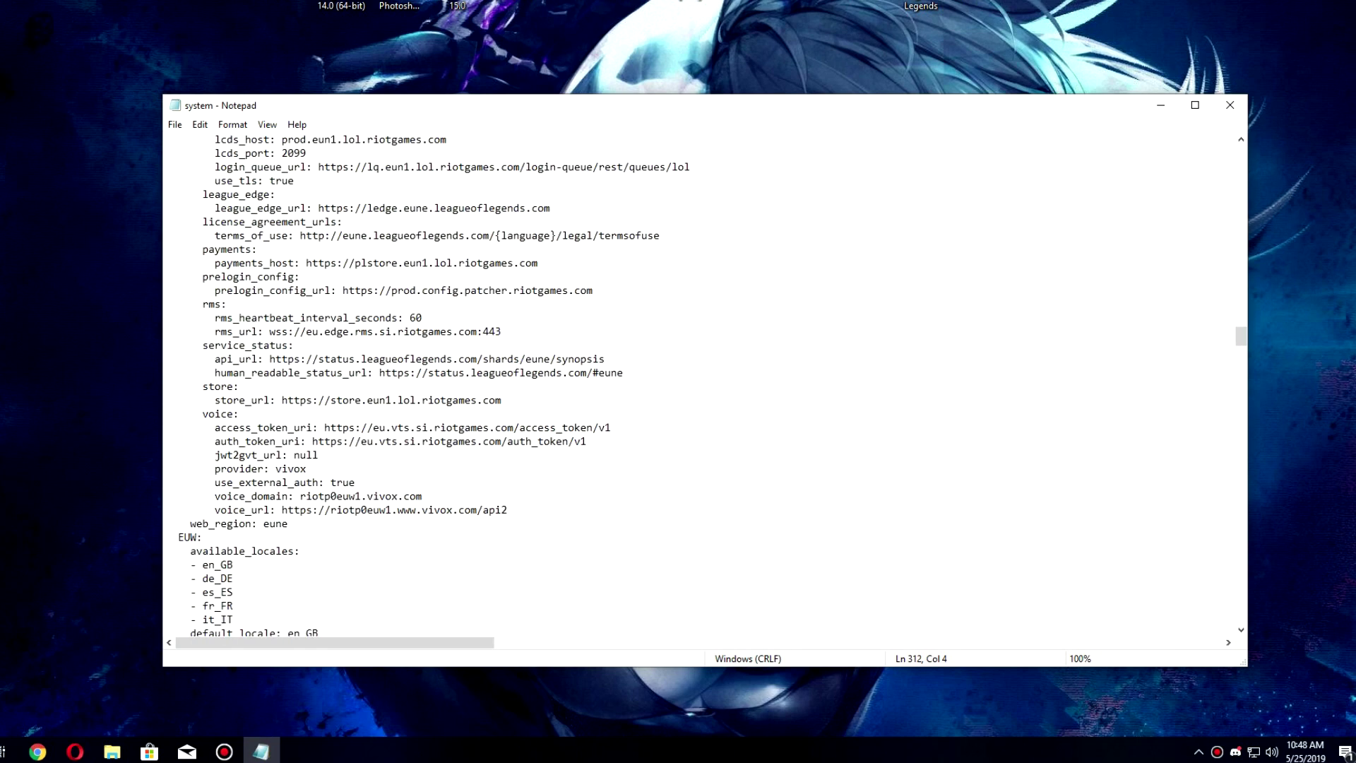
{"action": "left_click_drag", "start_coordinate": [172, 455], "coordinate": [233, 496]}
{"action": "left_click", "coordinate": [233, 496]}
{"action": "left_click_drag", "start_coordinate": [215, 510], "coordinate": [233, 537]}
{"action": "left_click_drag", "start_coordinate": [203, 483], "coordinate": [233, 482]}
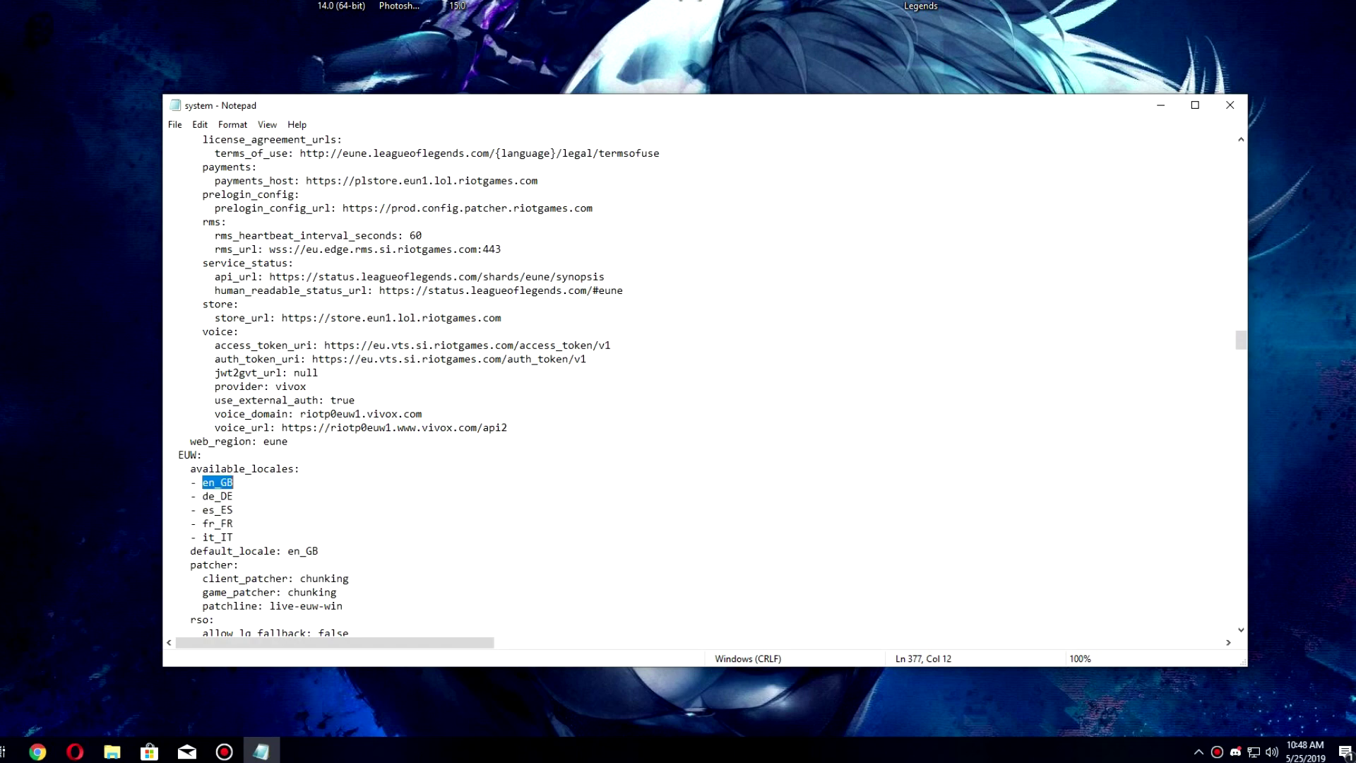
- Add the entry "- ja_JP" on a new line after it_IT in the EUW region's available_locales
{"action": "key", "text": "Down"}
{"action": "key", "text": "Down"}
{"action": "key", "text": "Down"}
{"action": "key", "text": "Down"}
{"action": "scroll", "coordinate": [424, 385], "scroll_direction": "down", "scroll_amount": 1}
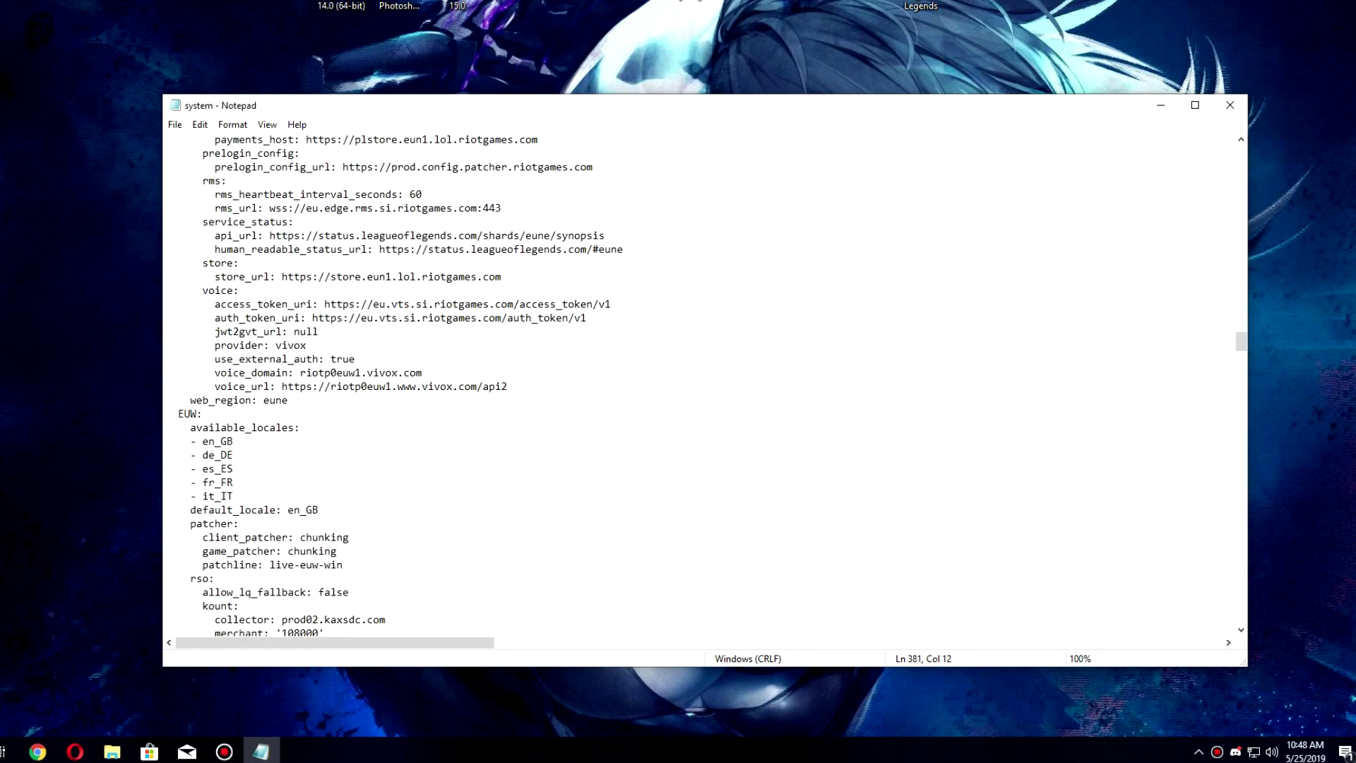
{"action": "key", "text": "Return"}
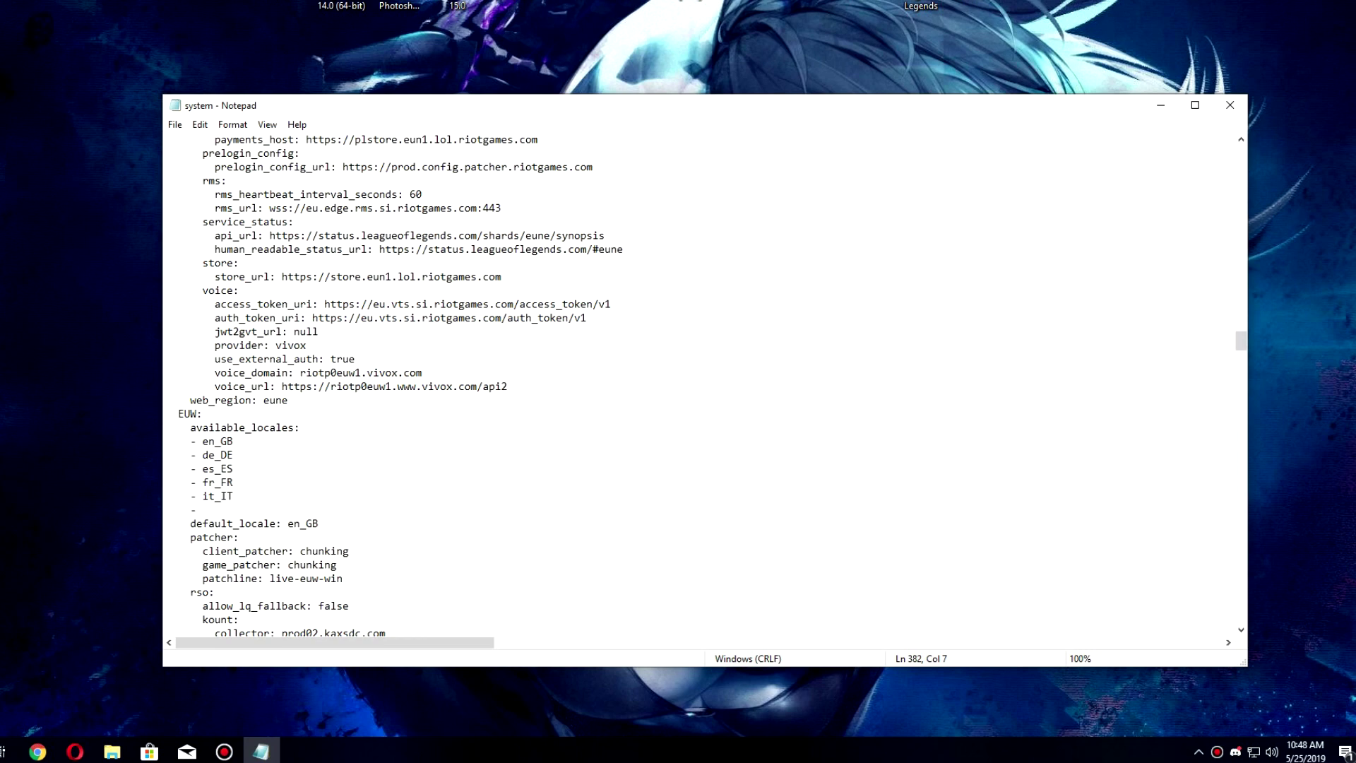
{"action": "type", "text": "- ja_"}
- Review the language and country parts of the new ja_JP entry against the it_IT line's format
{"action": "key", "text": "shift+Left"}
{"action": "key", "text": "shift+Left"}
{"action": "left_click", "coordinate": [233, 510]}
{"action": "key", "text": "ctrl+Left"}
{"action": "key", "text": "shift+Right"}
{"action": "key", "text": "shift+Right"}
{"action": "key", "text": "Right"}
{"action": "key", "text": "shift+Left"}
{"action": "left_click", "coordinate": [233, 496]}
- Check the EUW region's heading and its edited list of available locales
{"action": "scroll", "coordinate": [703, 385], "scroll_direction": "down", "scroll_amount": 12}
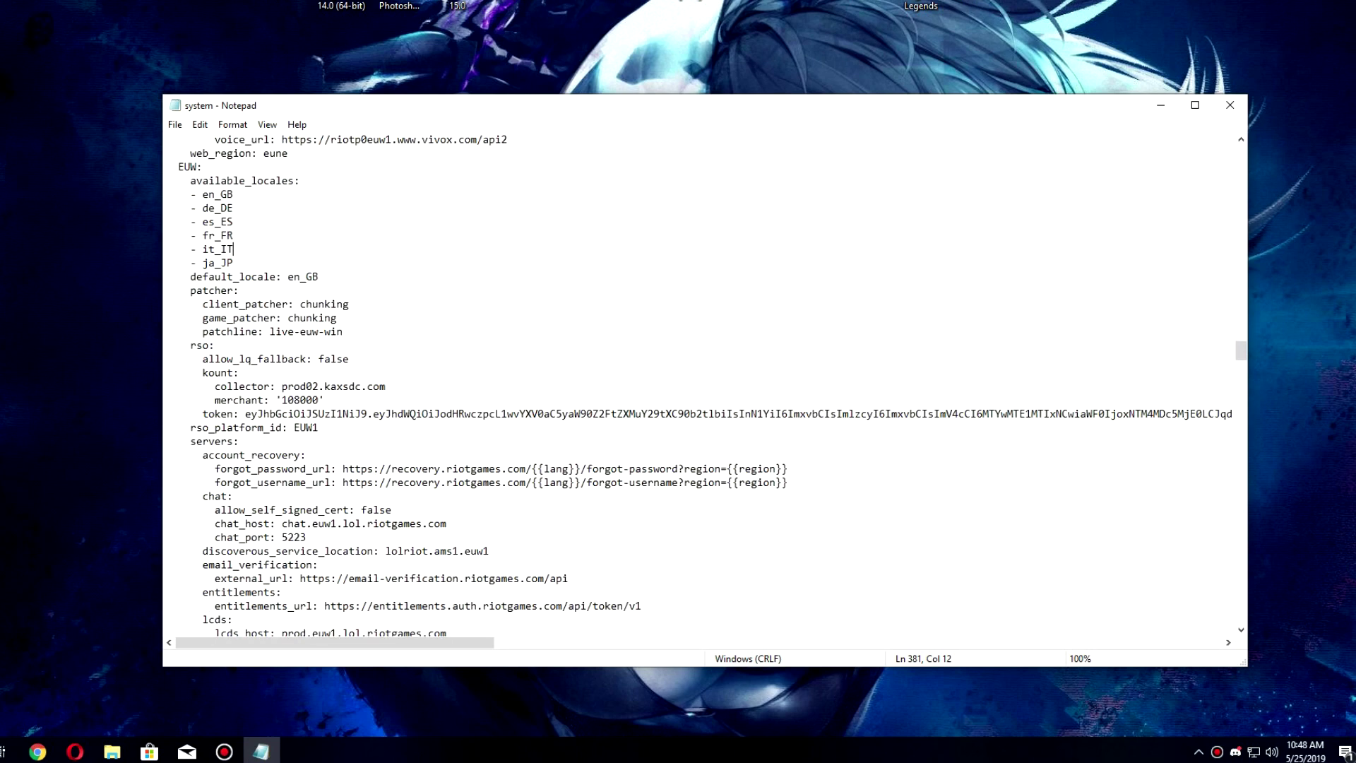
{"action": "scroll", "coordinate": [703, 385], "scroll_direction": "up", "scroll_amount": 10}
{"action": "mouse_move", "coordinate": [178, 332]}
{"action": "left_mouse_down"}
{"action": "mouse_move", "coordinate": [215, 345]}
{"action": "mouse_move", "coordinate": [184, 332]}
{"action": "left_mouse_up"}
{"action": "left_click", "coordinate": [221, 359]}
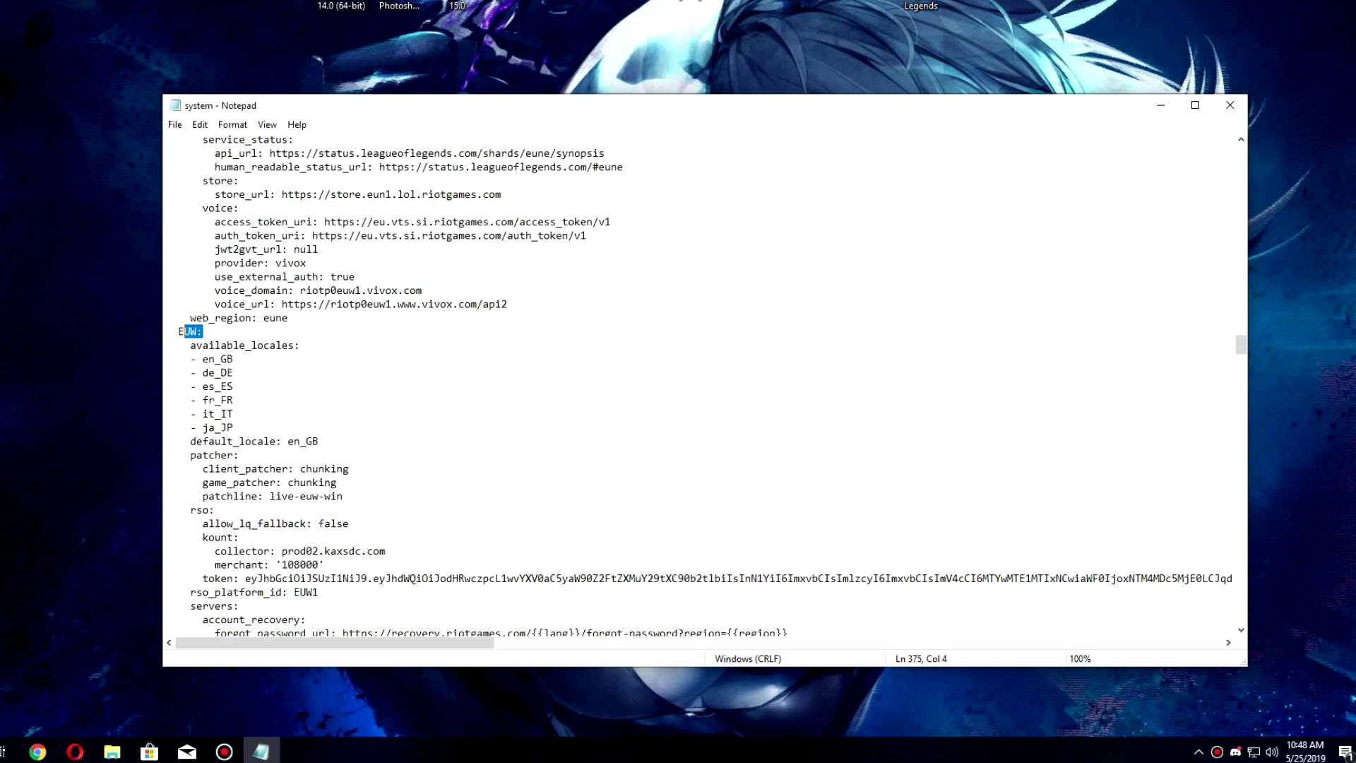
{"action": "left_click", "coordinate": [233, 400]}
- Add the entry "- ja_JP" on a new line after en_US in the NA region's available_locales
{"action": "scroll", "coordinate": [703, 385], "scroll_direction": "down", "scroll_amount": 20}
{"action": "scroll", "coordinate": [706, 385], "scroll_direction": "down", "scroll_amount": 18}
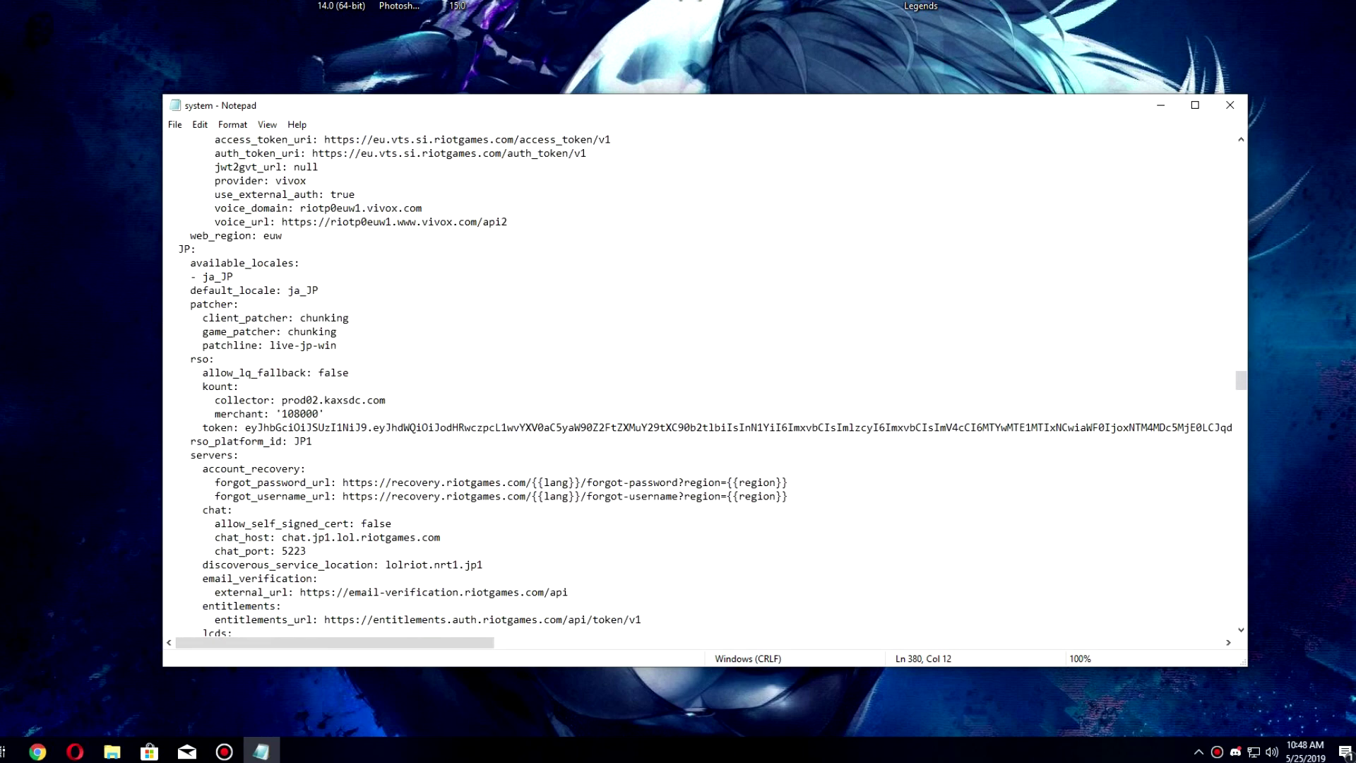
{"action": "scroll", "coordinate": [706, 386], "scroll_direction": "down", "scroll_amount": 12}
{"action": "scroll", "coordinate": [706, 386], "scroll_direction": "up", "scroll_amount": 12}
{"action": "scroll", "coordinate": [706, 386], "scroll_direction": "down", "scroll_amount": 20}
{"action": "scroll", "coordinate": [706, 386], "scroll_direction": "down", "scroll_amount": 6}
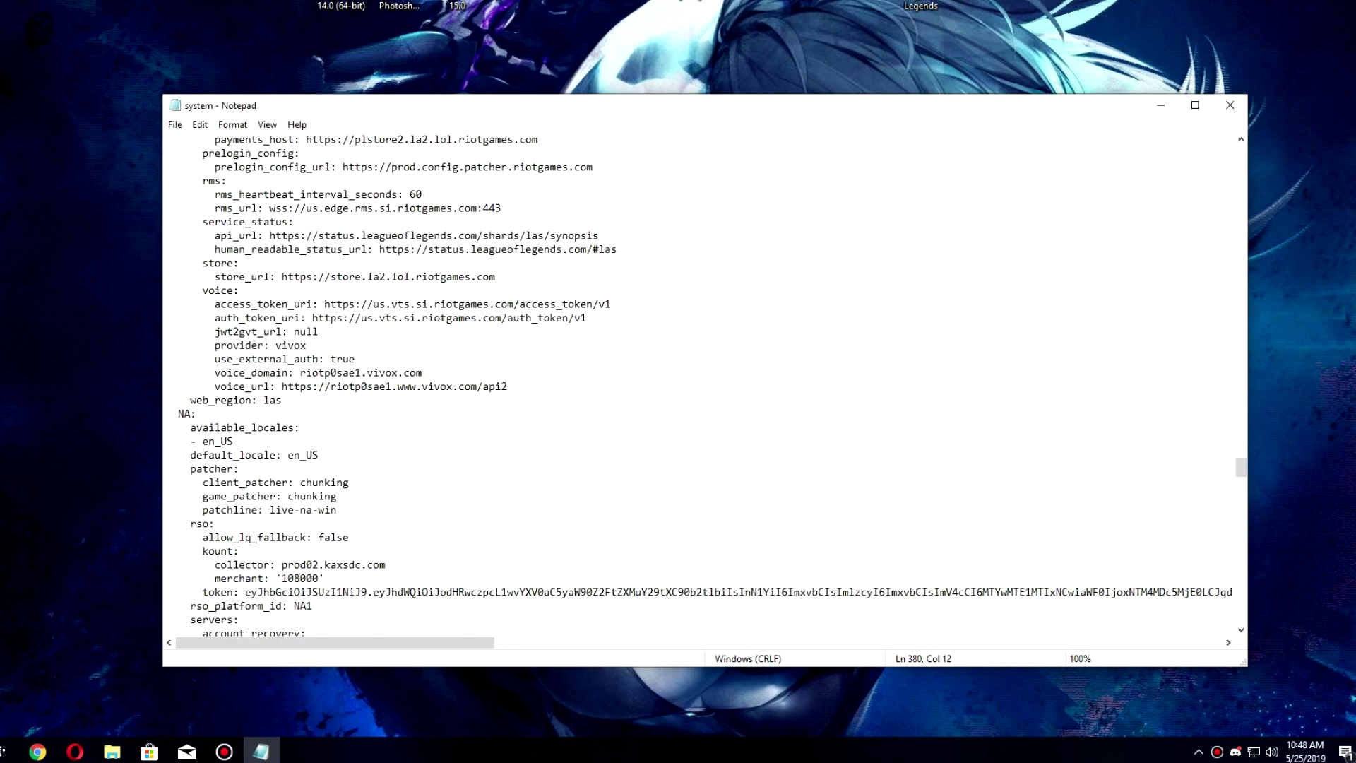
{"action": "left_click", "coordinate": [227, 427]}
{"action": "key", "text": "Return"}
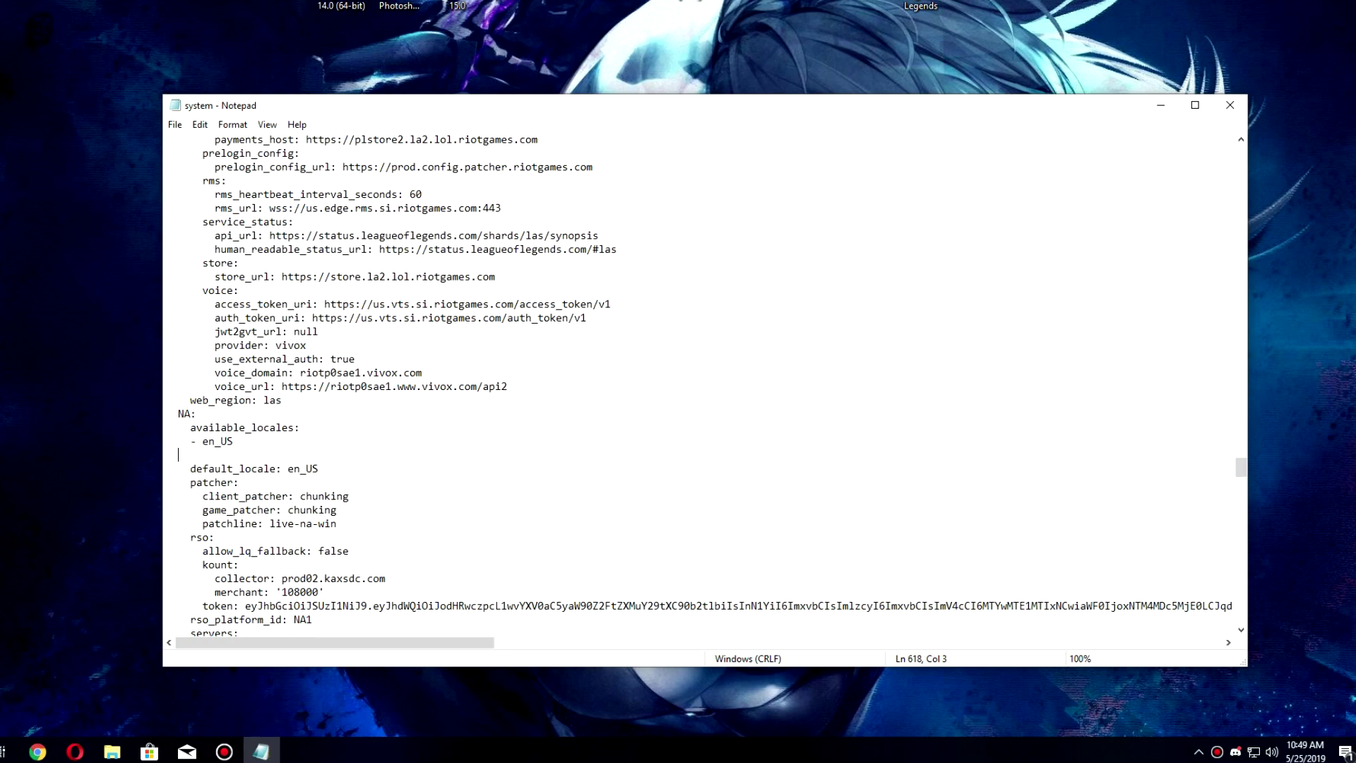
{"action": "type", "text": "- ja_JP"}
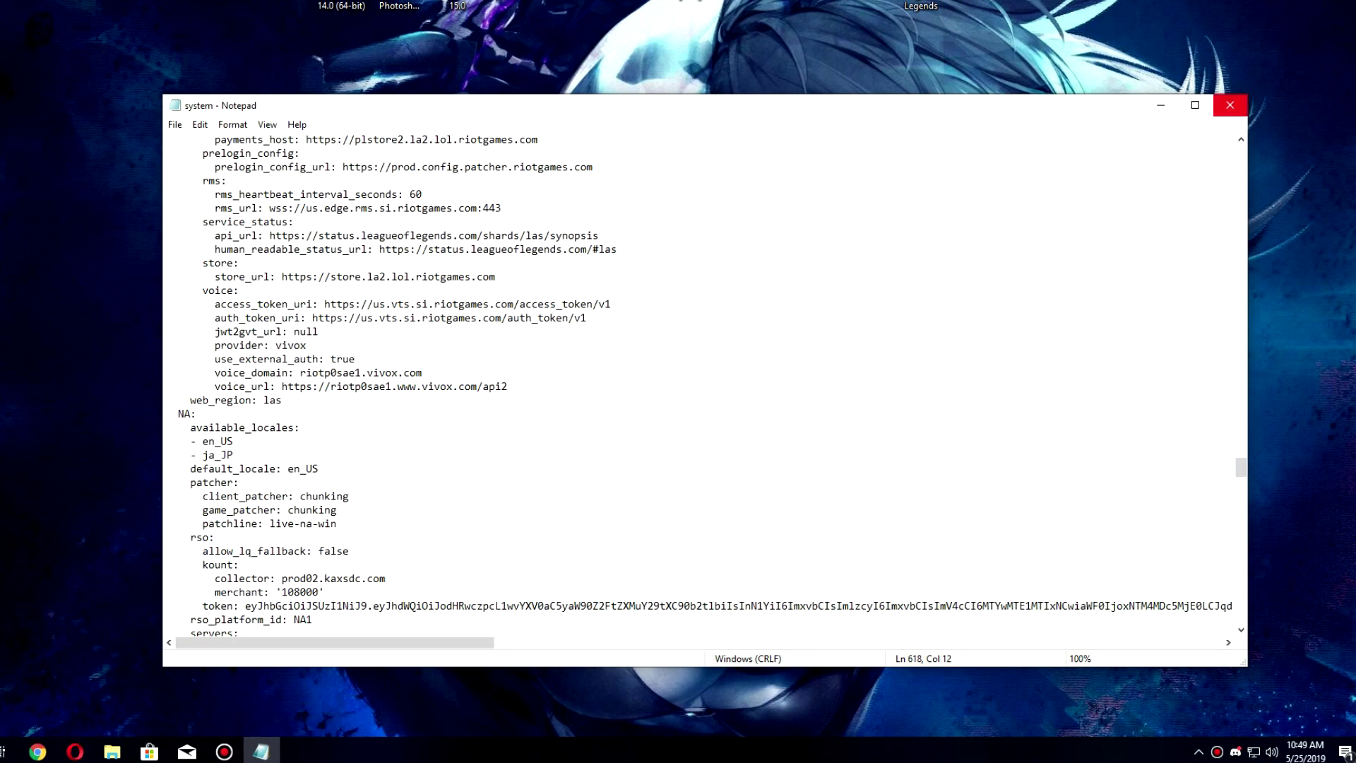
- Close system.yaml, saving the changes, and start the League of Legends client again
{"action": "left_click", "coordinate": [1230, 105]}
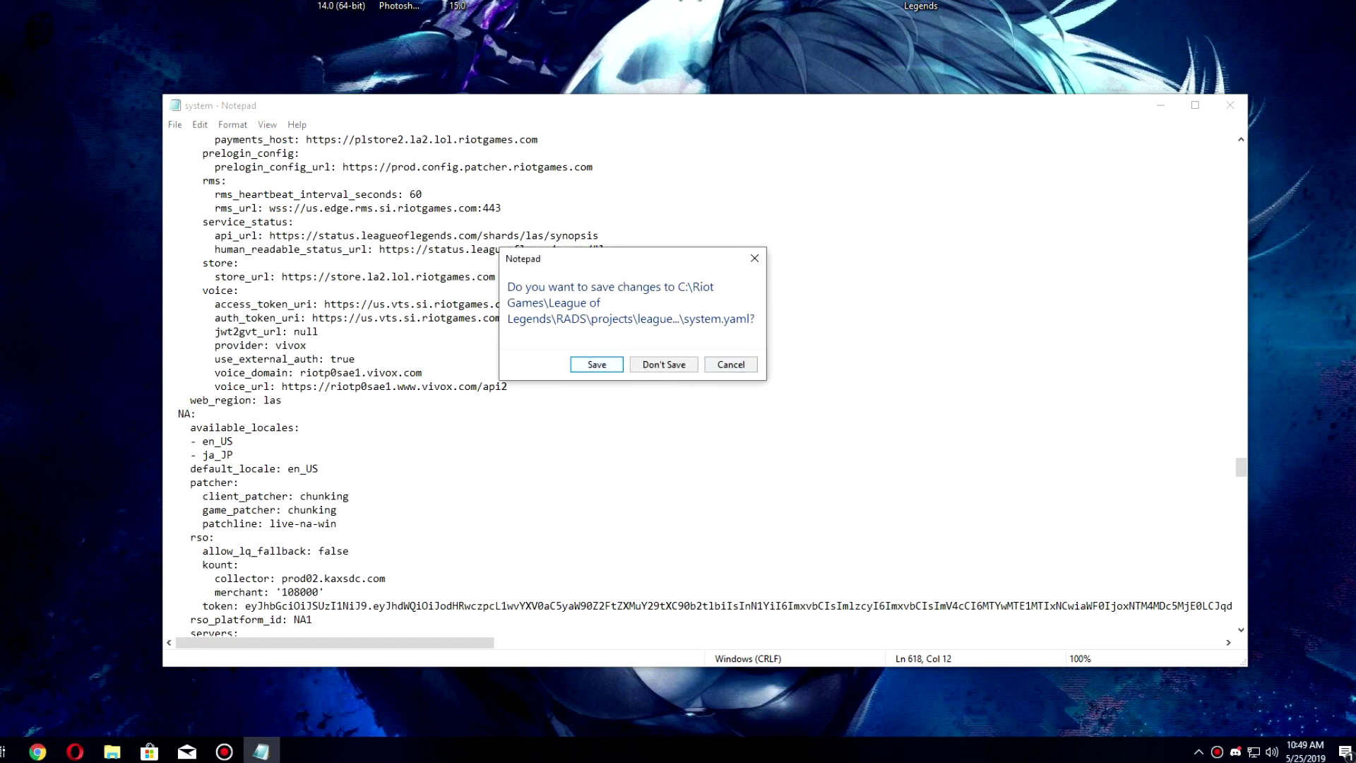
{"action": "left_click", "coordinate": [596, 365]}
{"action": "left_click", "coordinate": [1049, 182]}
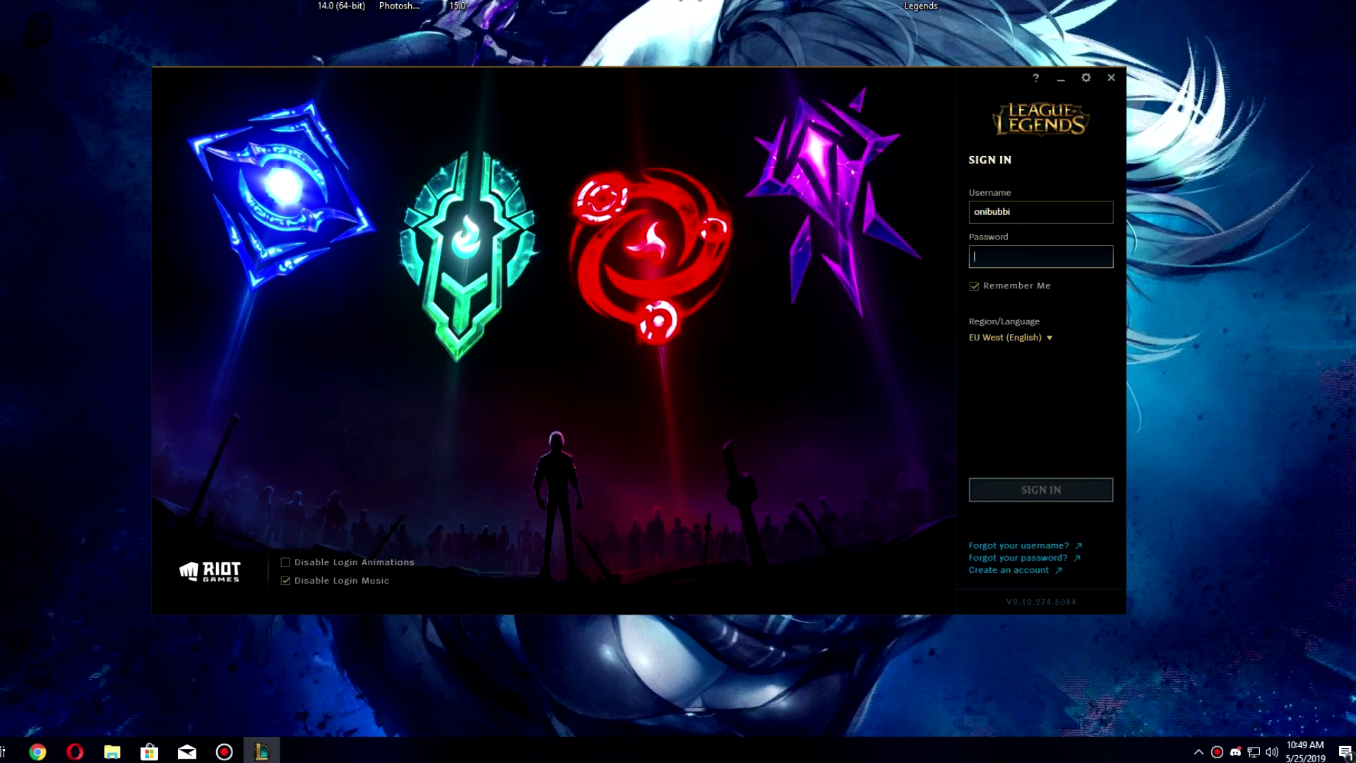
- Set the sign-in screen's language to 日本語 for the EU West region
{"action": "left_click", "coordinate": [1011, 337]}
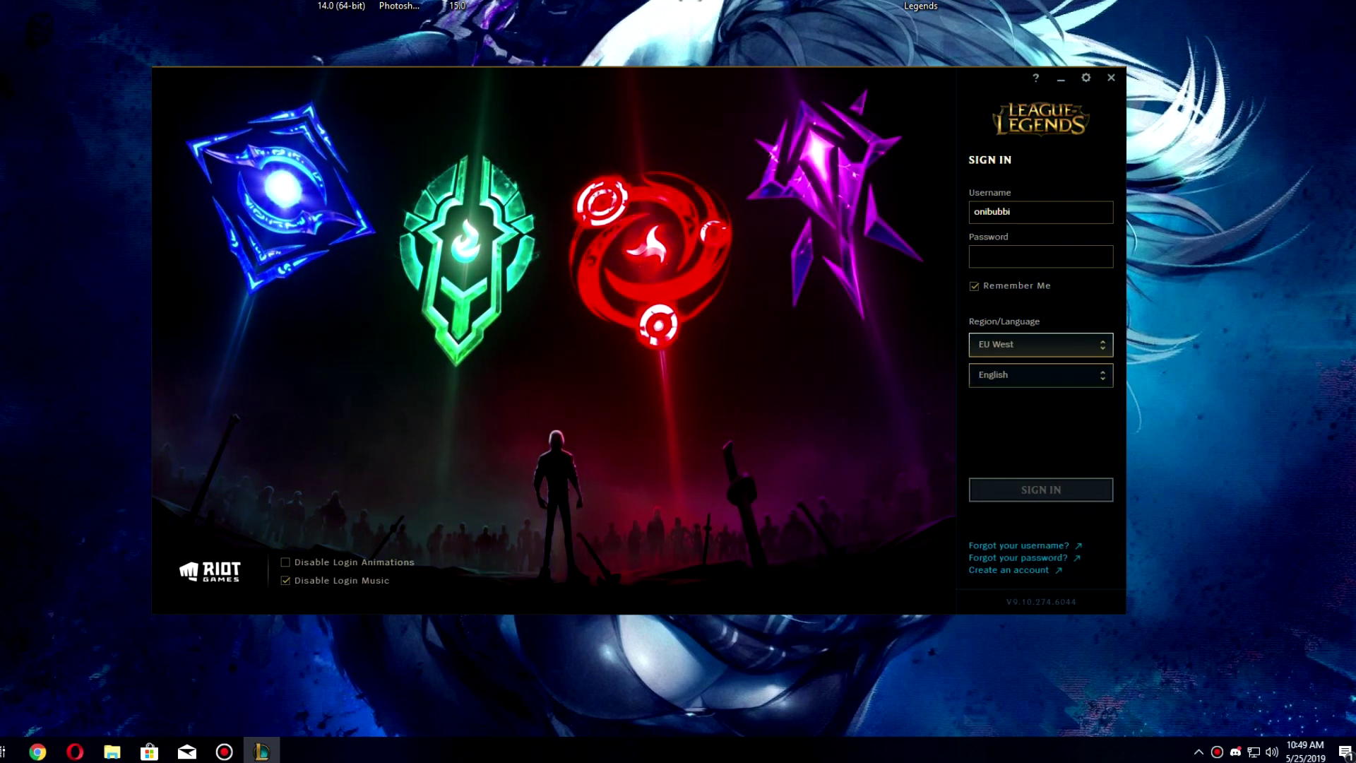
{"action": "left_click", "coordinate": [1041, 375]}
{"action": "left_click", "coordinate": [1041, 375]}
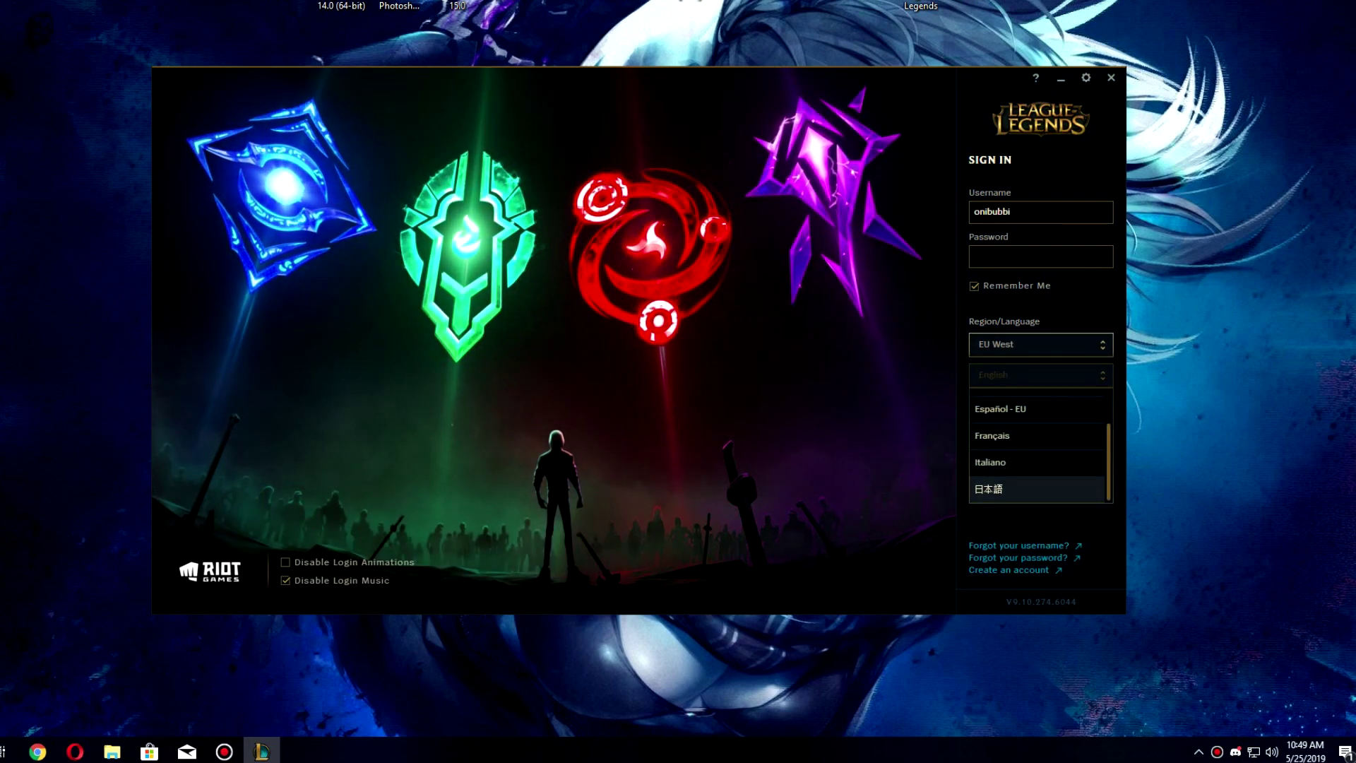
{"action": "left_click", "coordinate": [1036, 489]}
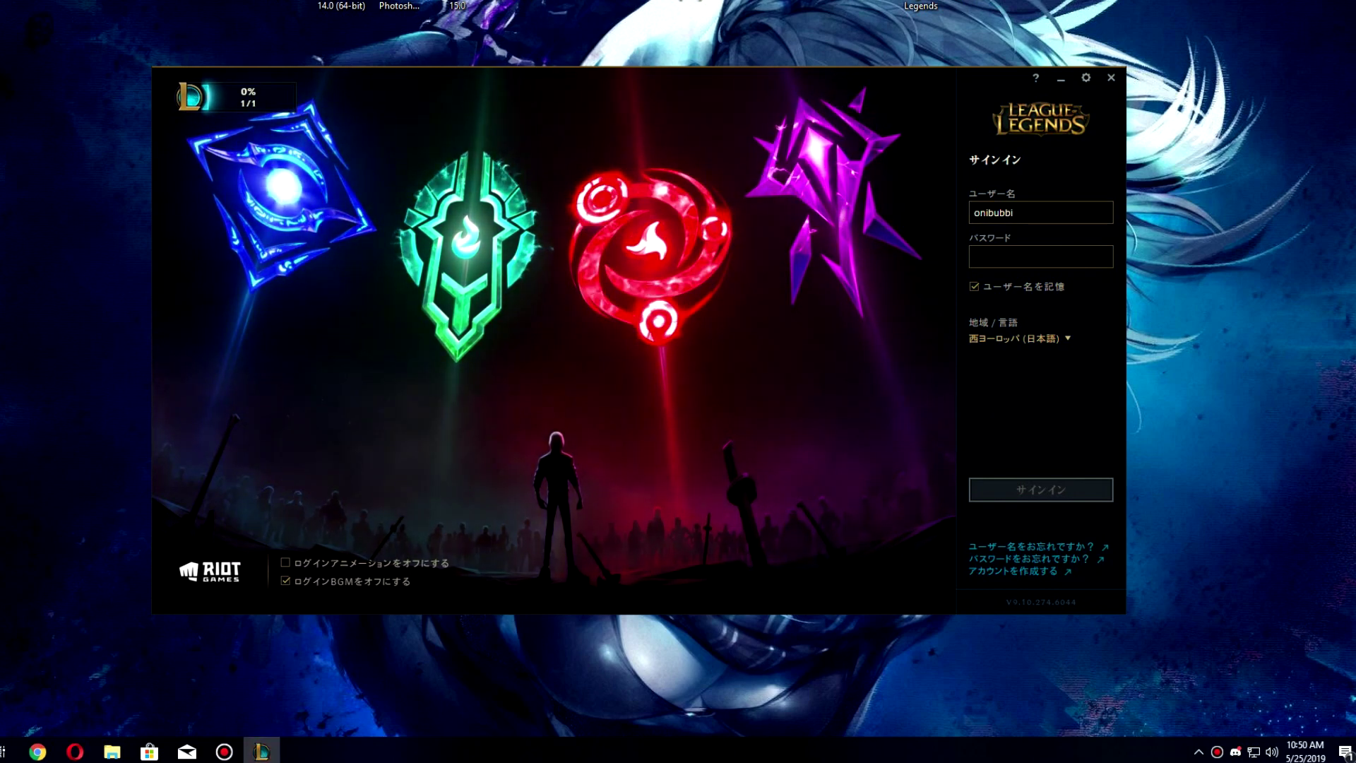
- Enter the account password and sign in to the client
{"action": "left_click", "coordinate": [1041, 257]}
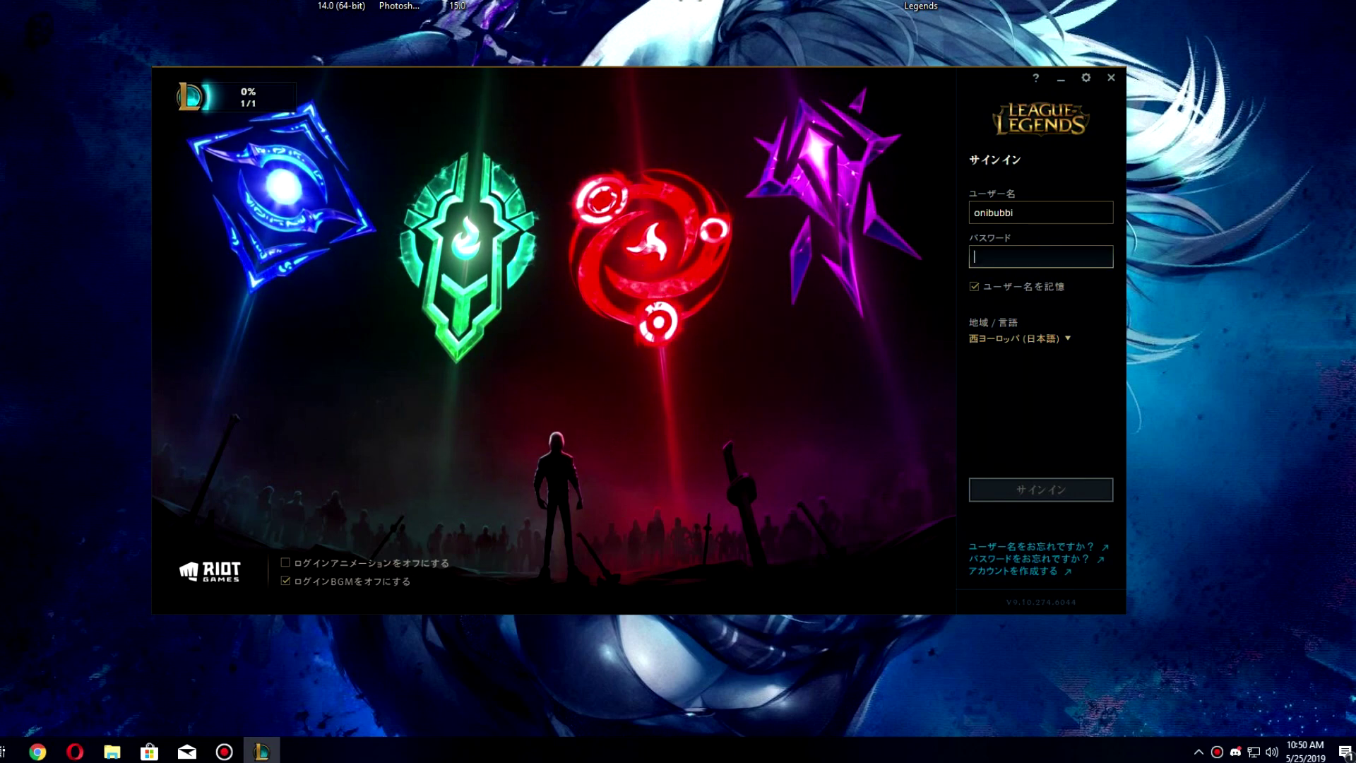
{"action": "type", "text": "***************"}
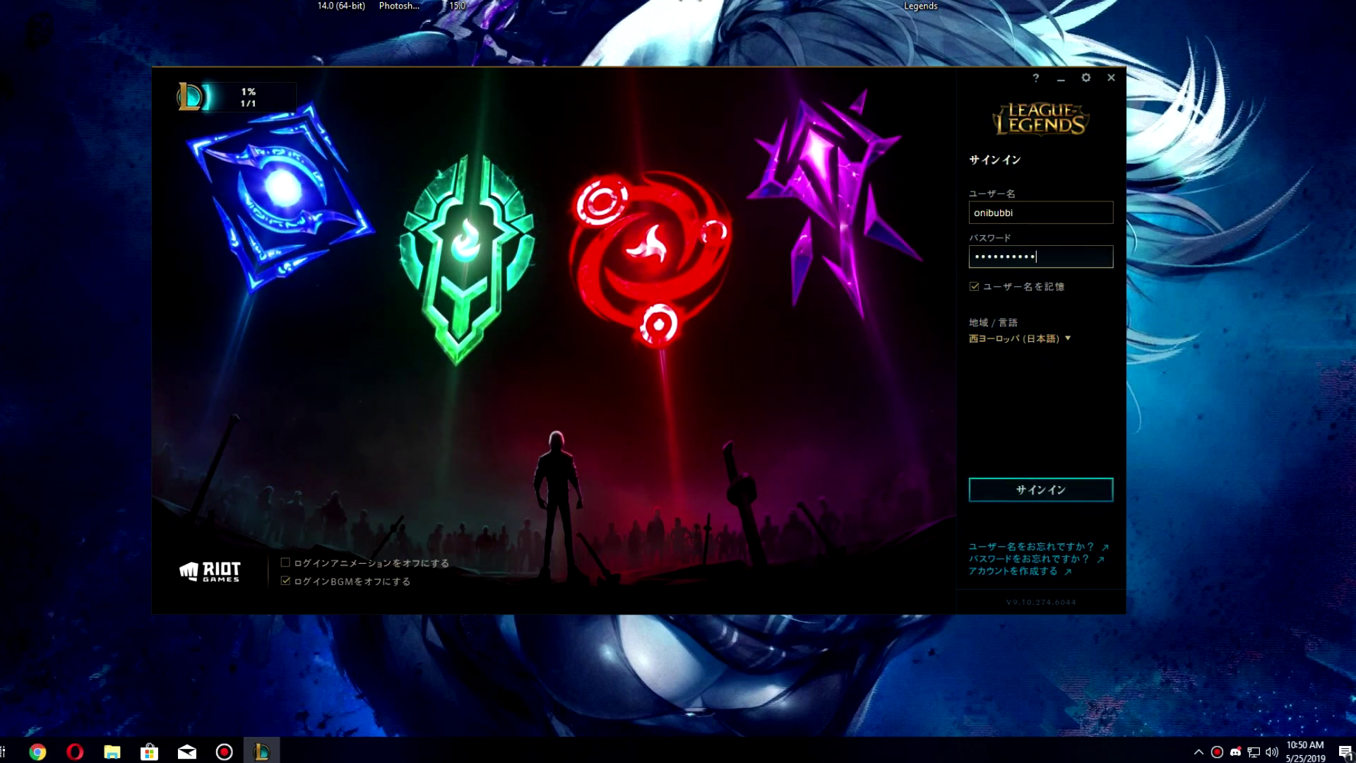
{"action": "key", "text": "Return"}
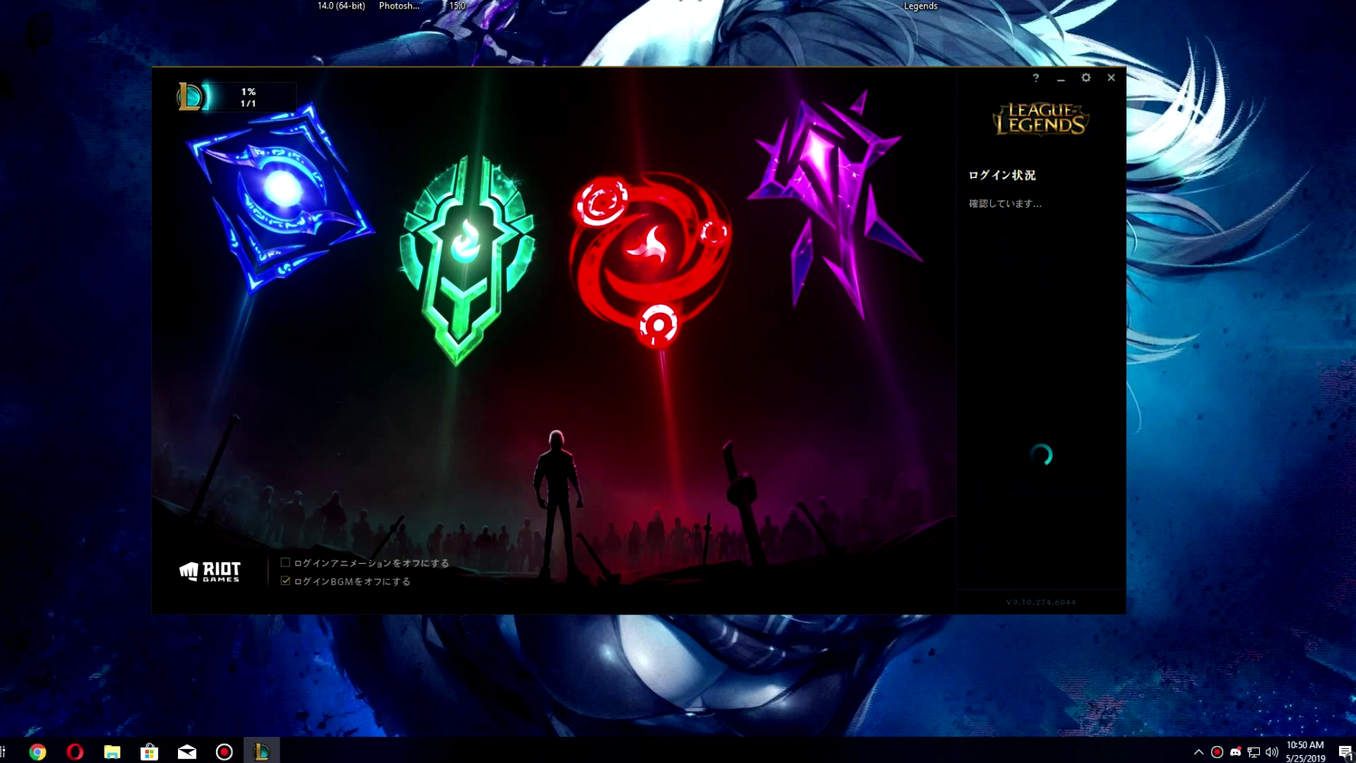